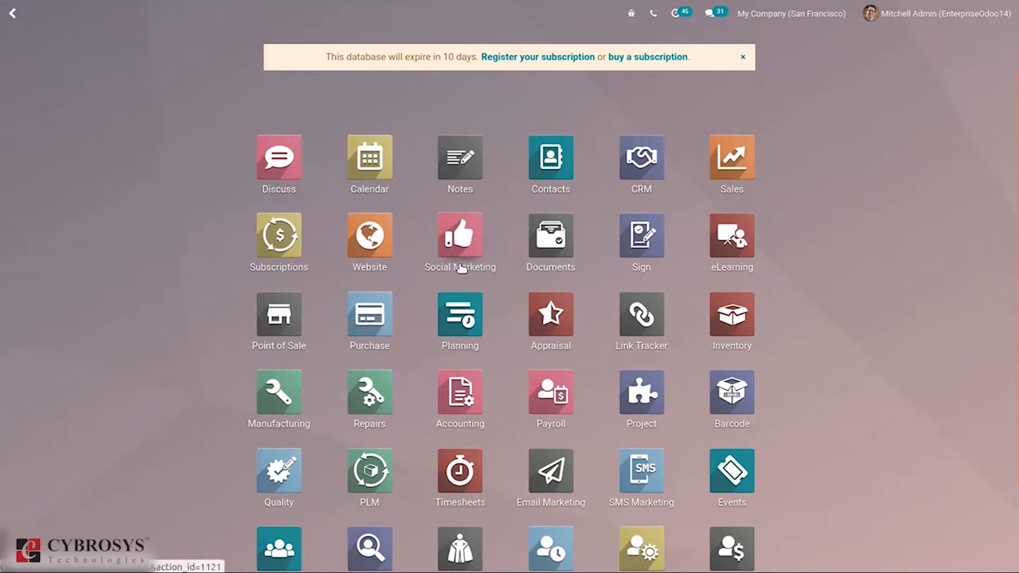
Open Social Marketing and review its Settings page before returning to the feed.
click(460, 244)
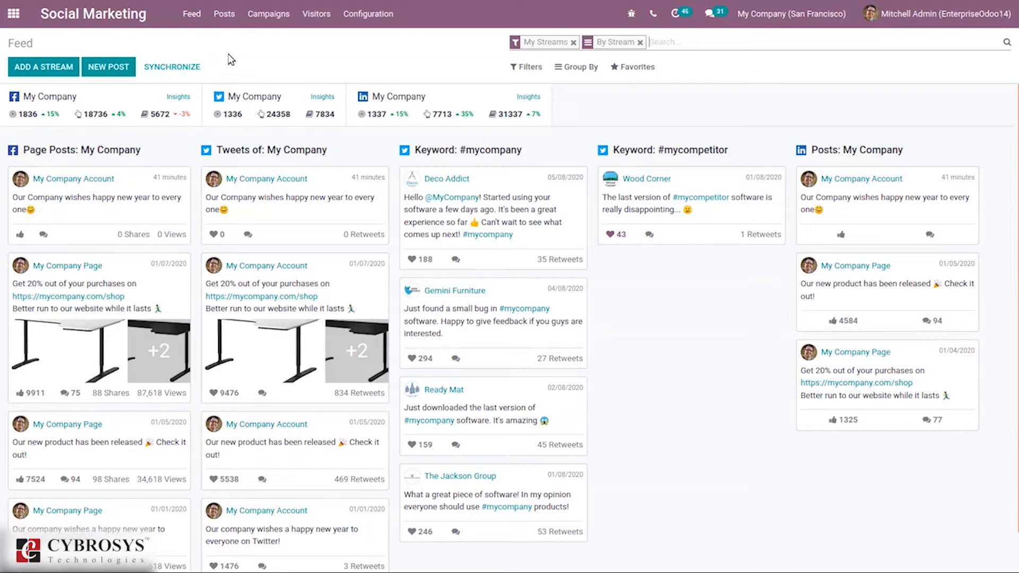
click(367, 14)
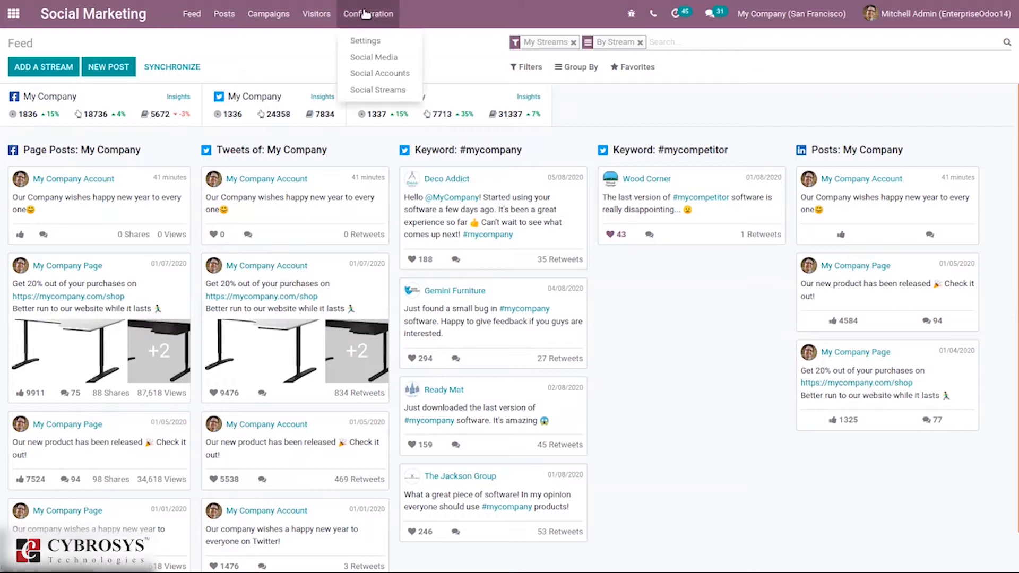
click(375, 43)
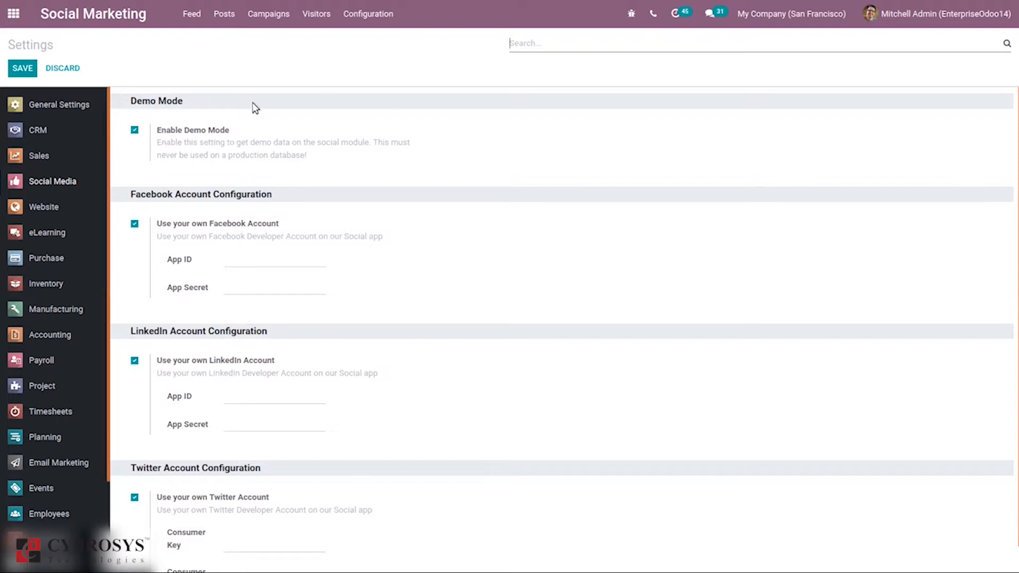
click(190, 15)
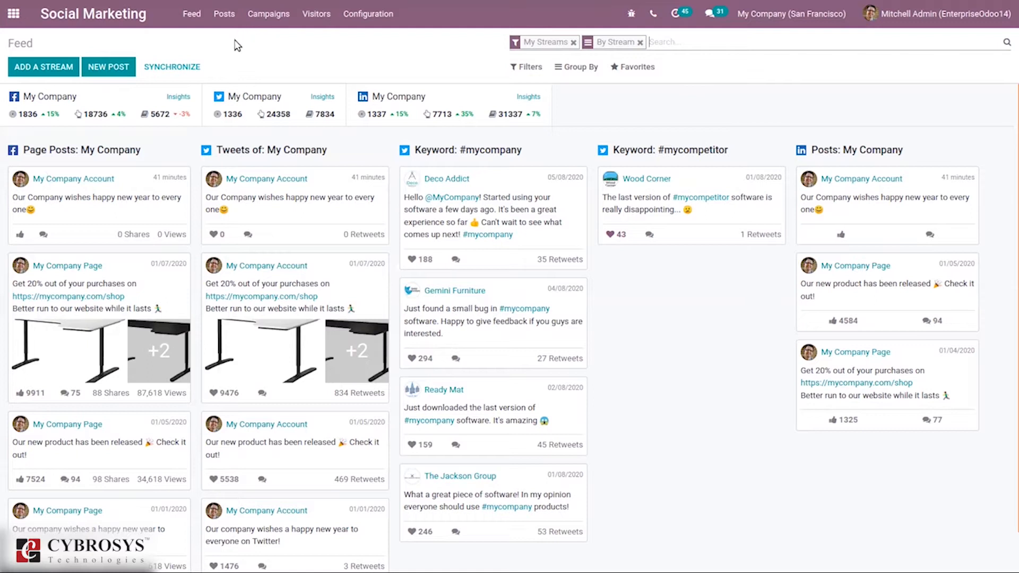
Review the configured social media platforms and the list of social accounts.
click(363, 18)
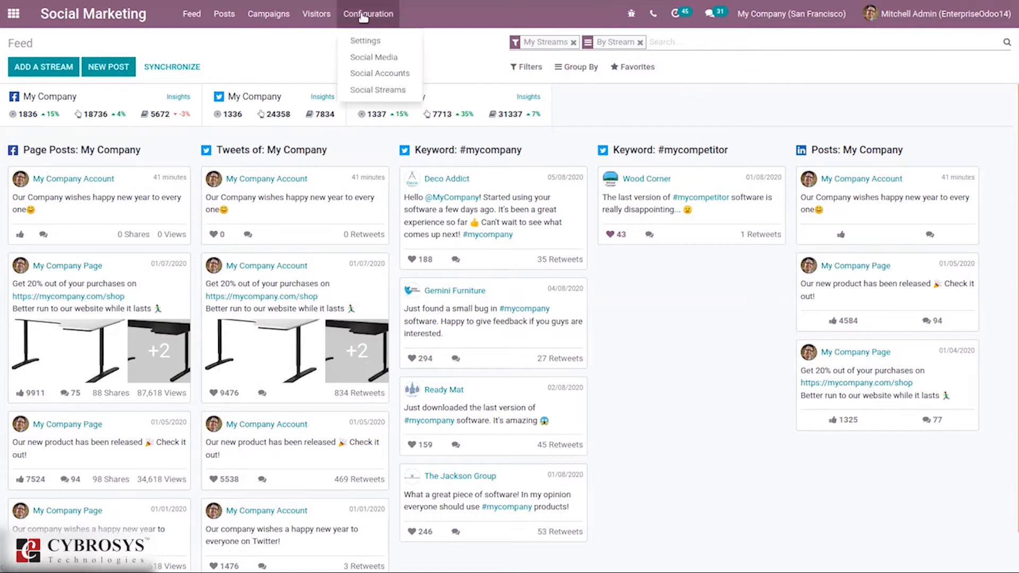
click(376, 57)
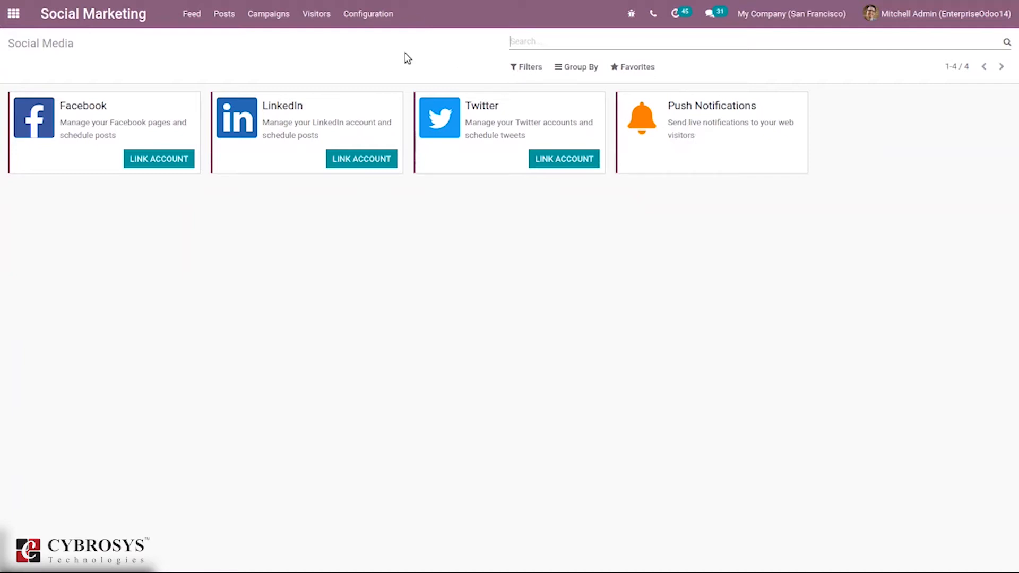
click(370, 11)
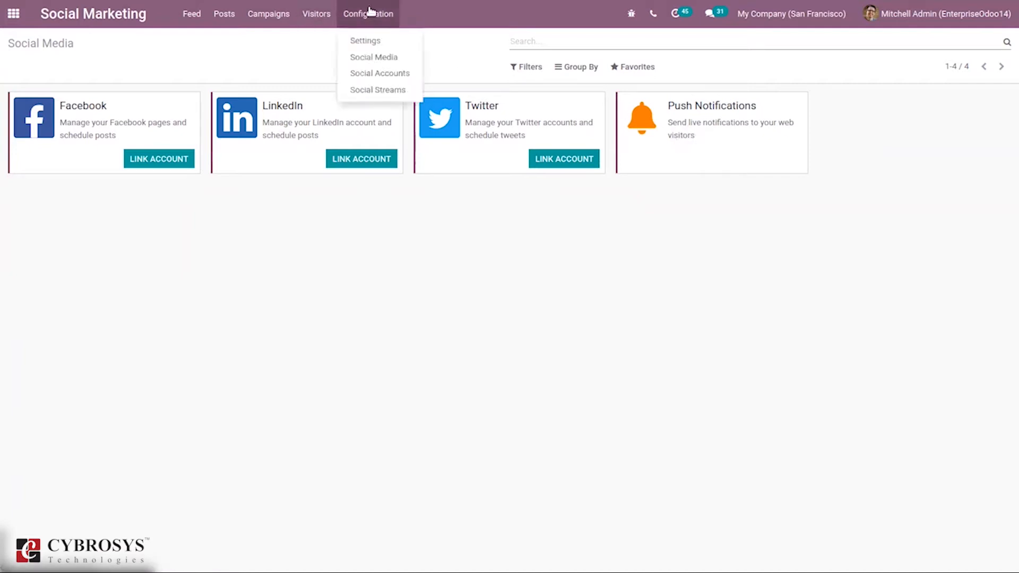
click(393, 79)
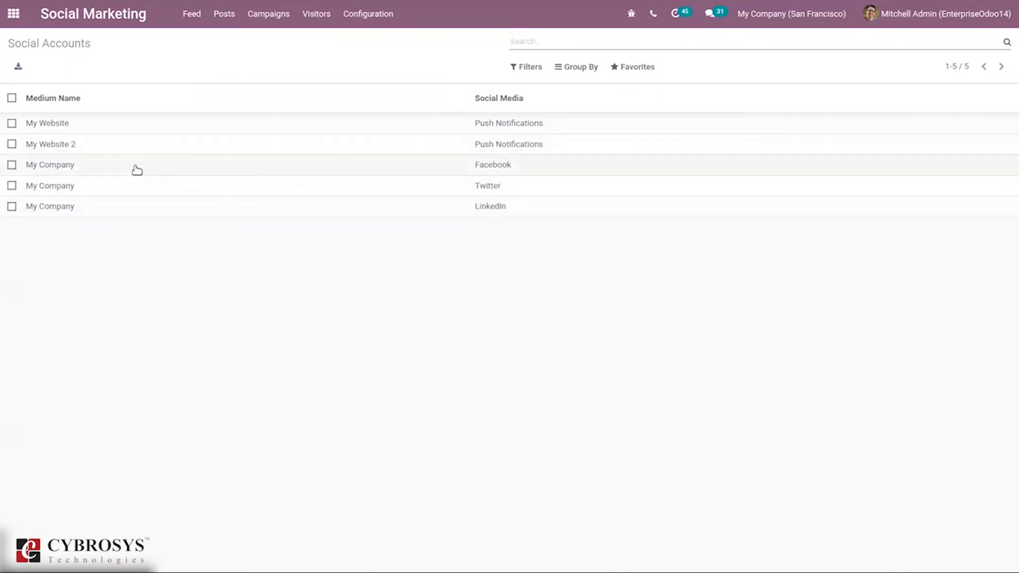
Open the Facebook My Company account record in edit mode and go back to the accounts list.
click(115, 166)
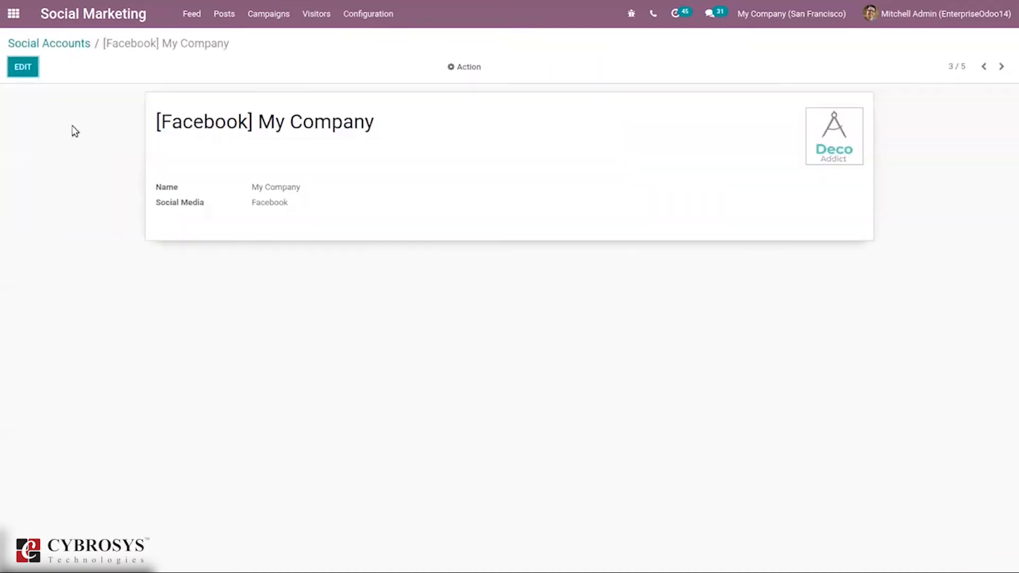
click(12, 72)
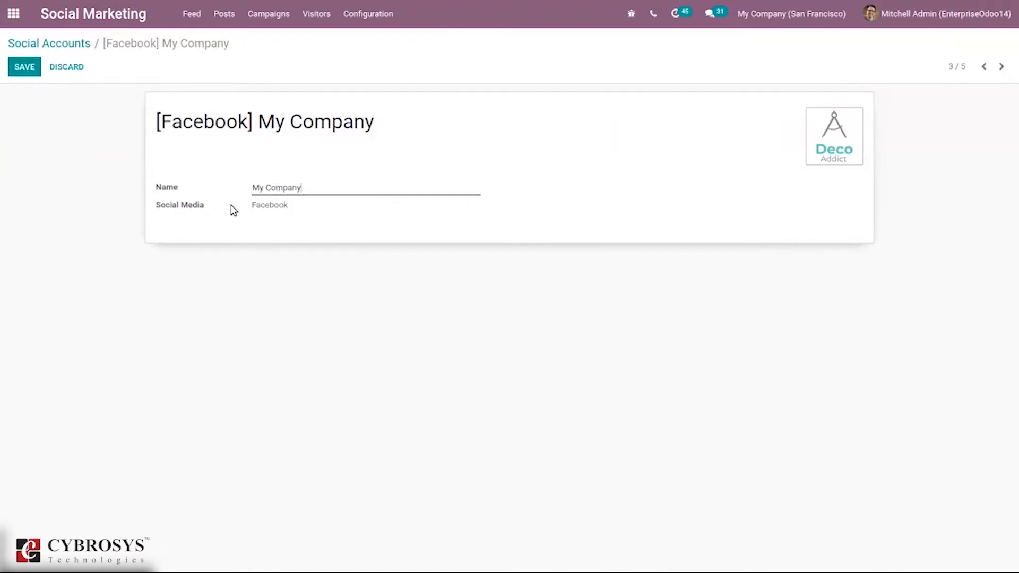
click(73, 43)
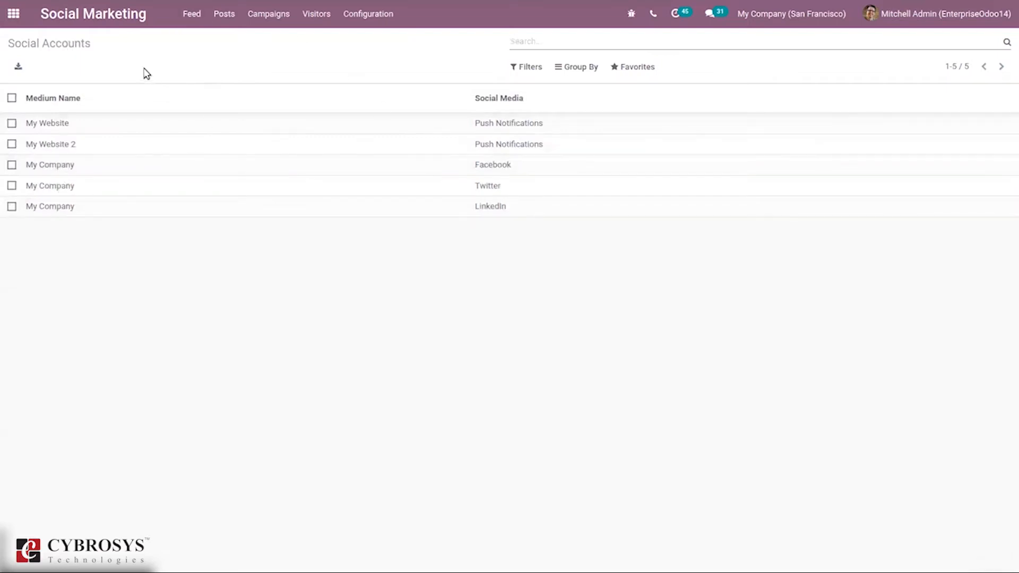
Review the social streams list and open the LinkedIn Posts: My Company stream.
click(355, 15)
click(402, 91)
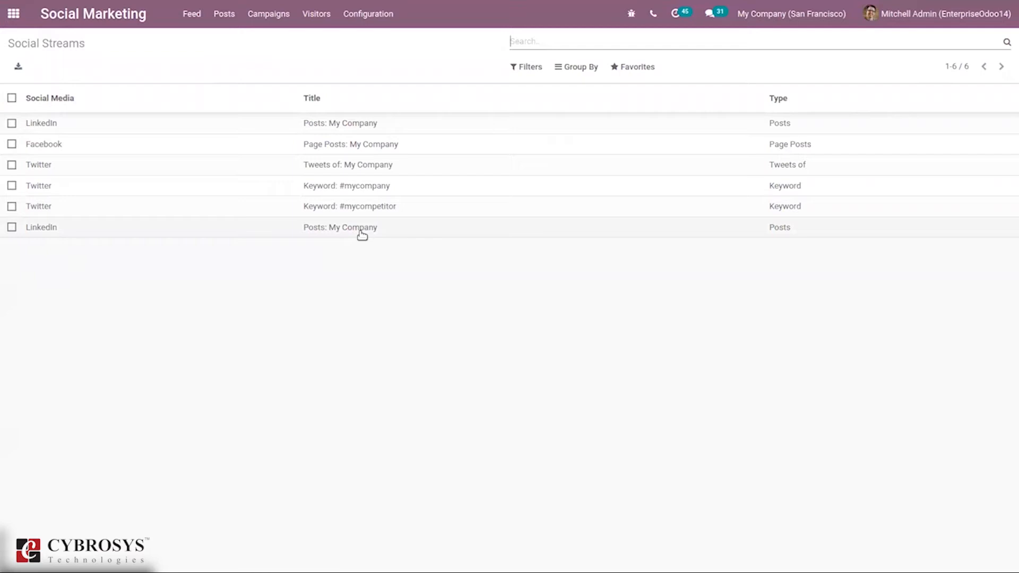
click(308, 225)
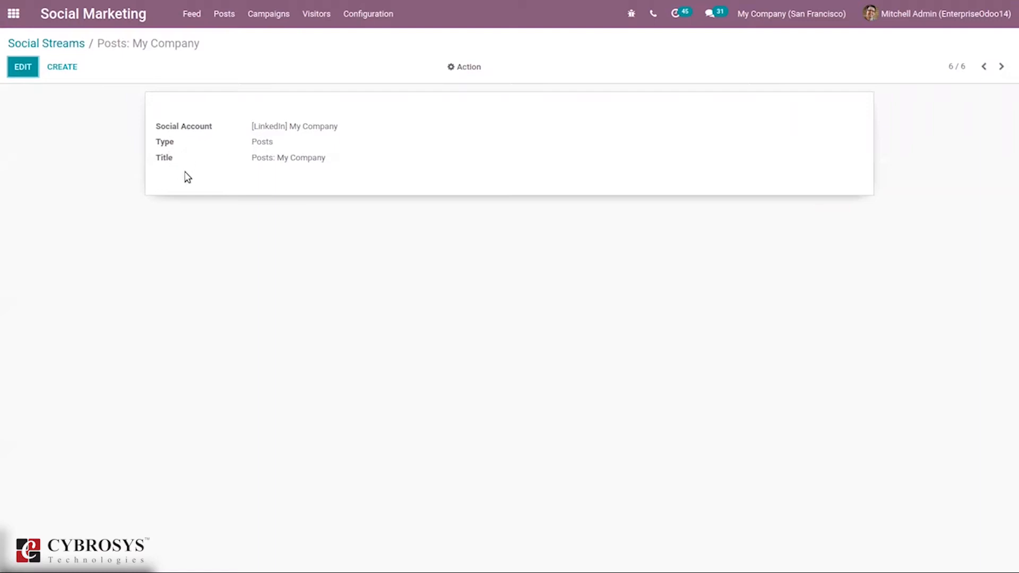
click(38, 43)
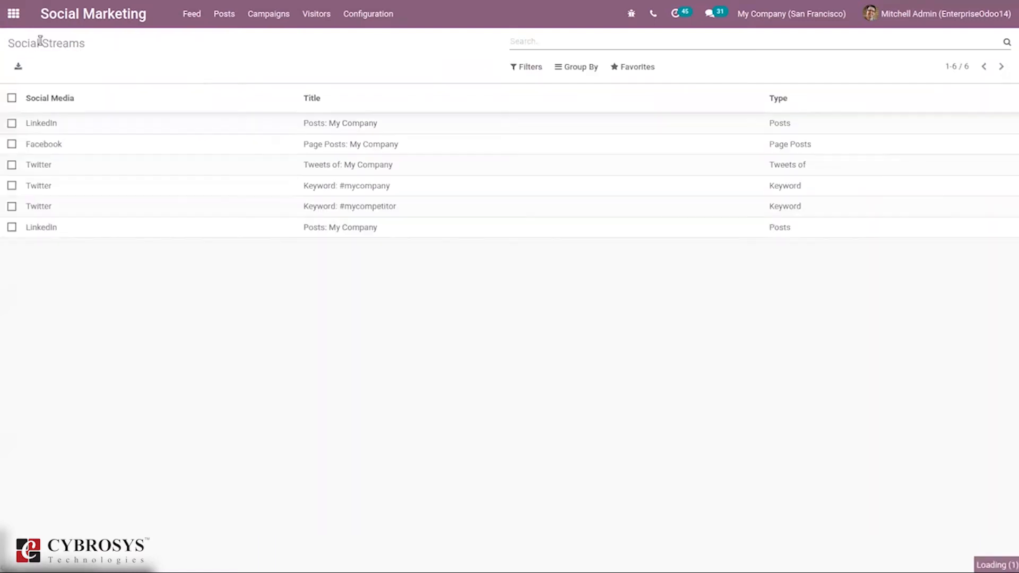
Return to the feed and inspect its filter and grouping options.
click(364, 16)
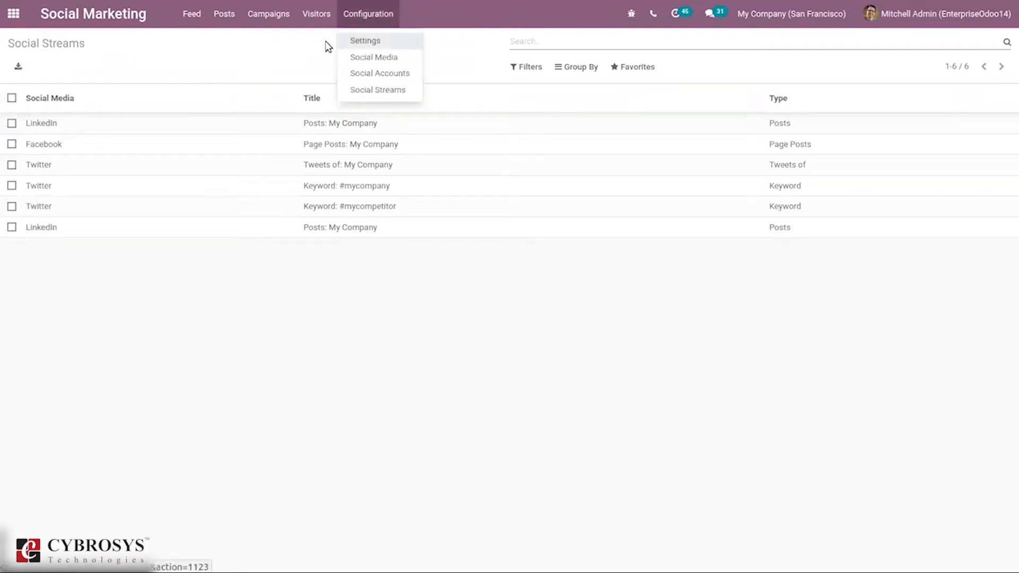
click(192, 20)
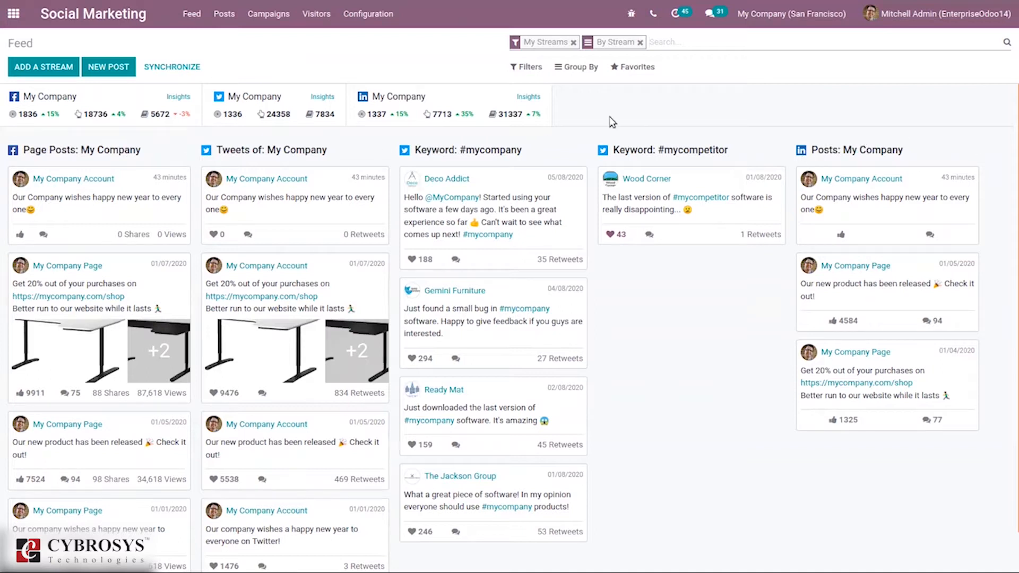
click(522, 66)
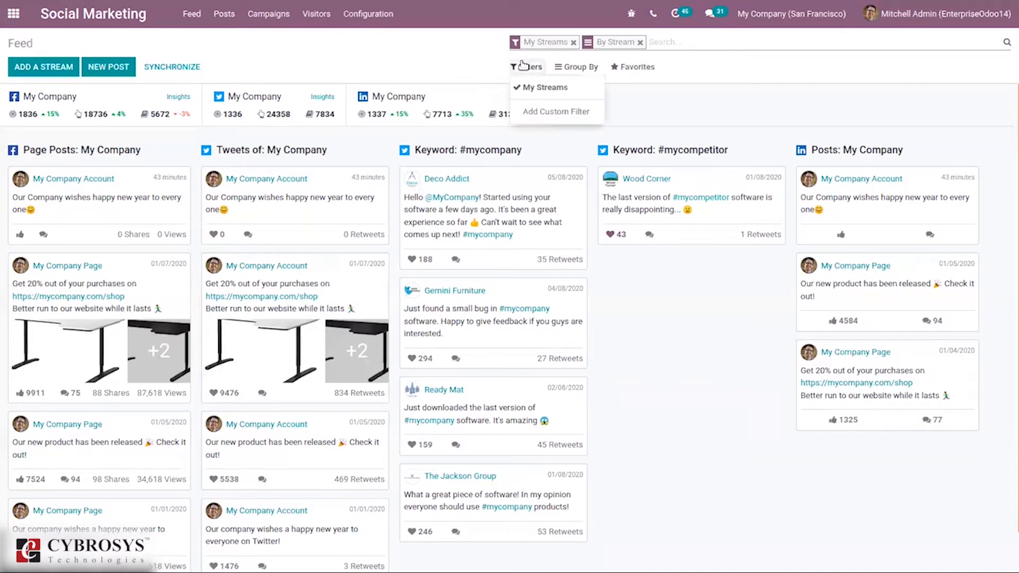
click(574, 67)
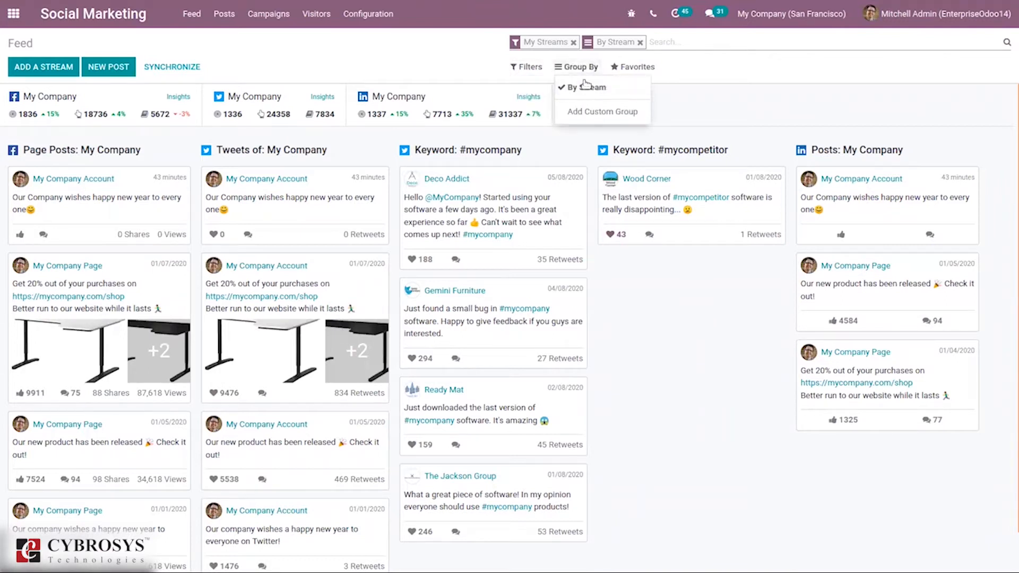
click(717, 112)
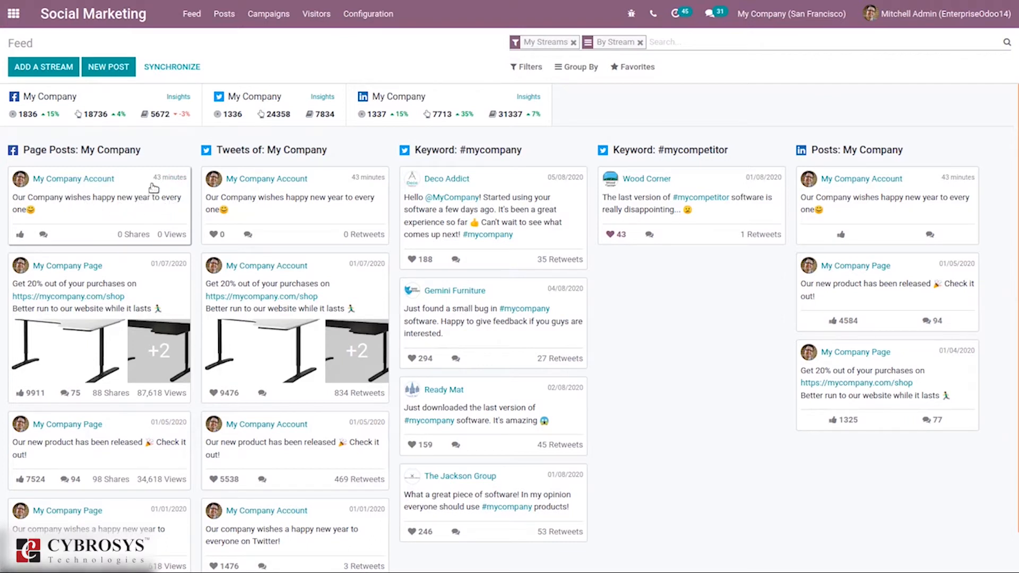
Like the latest Facebook page post and add the comment "Happy new year" to it.
click(21, 235)
click(49, 235)
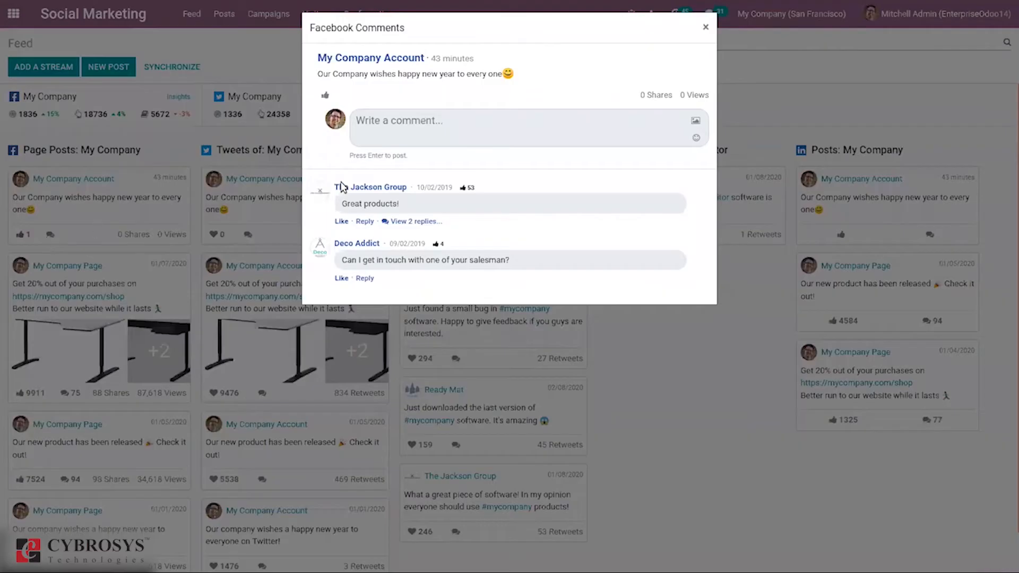
click(397, 138)
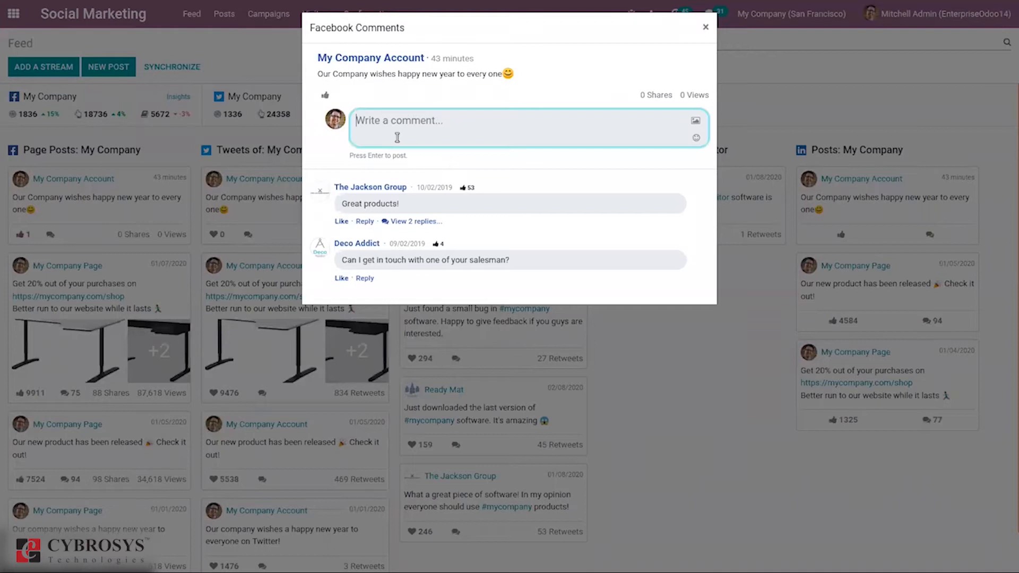
text(Happy new year\)
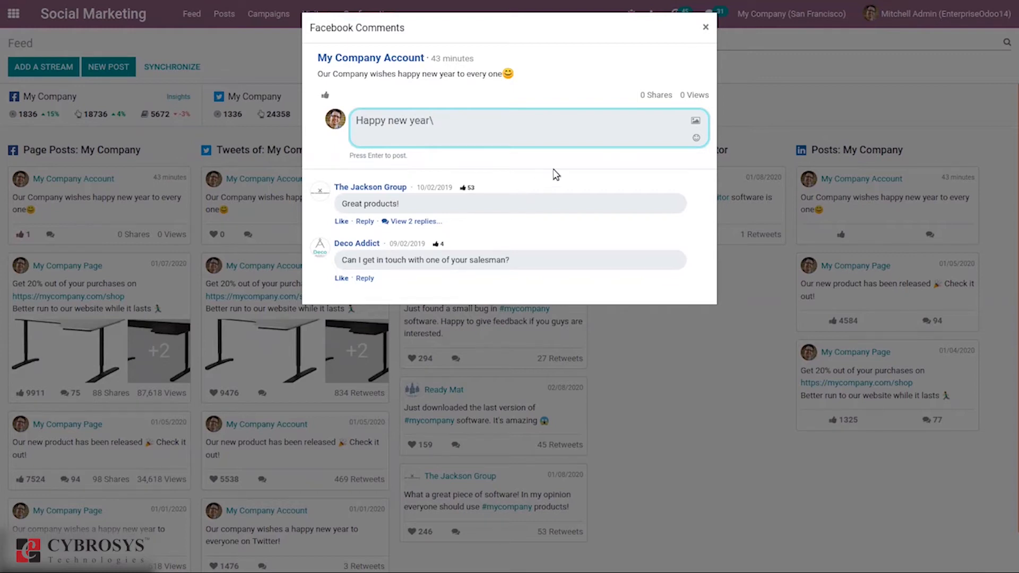
key(Return)
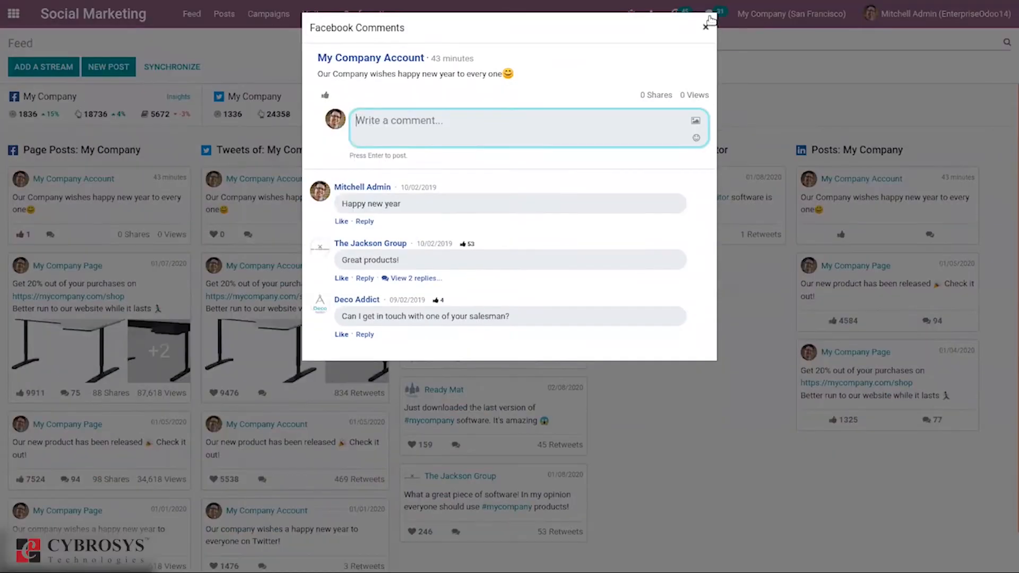
click(705, 26)
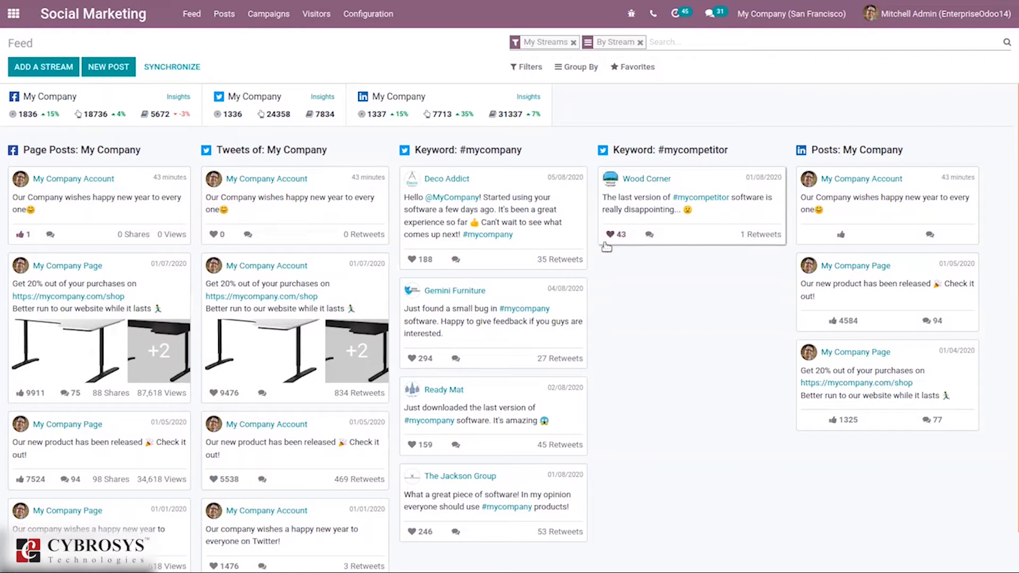
View the comments on the Wood Corner #mycompetitor tweet.
click(755, 242)
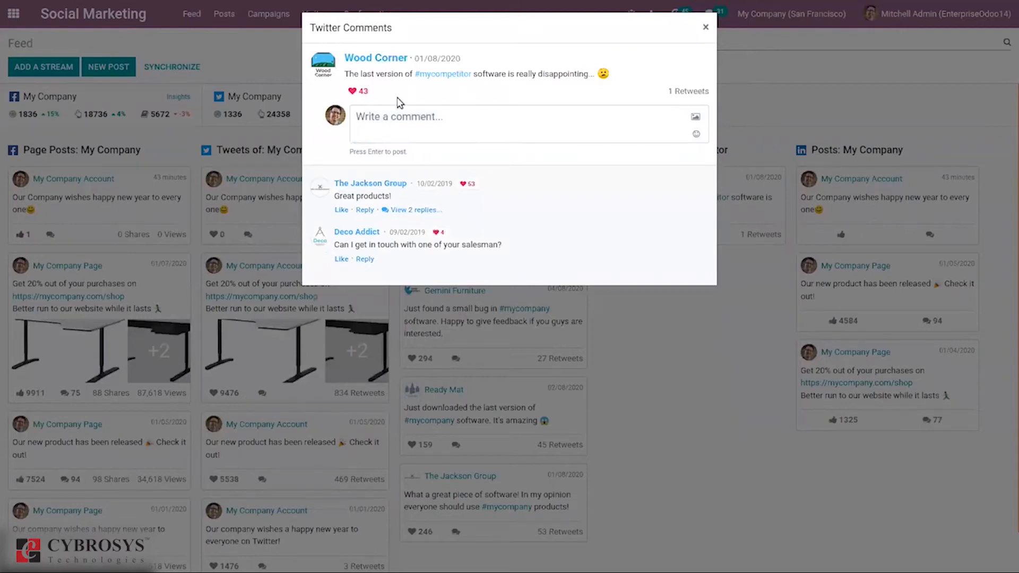
click(704, 28)
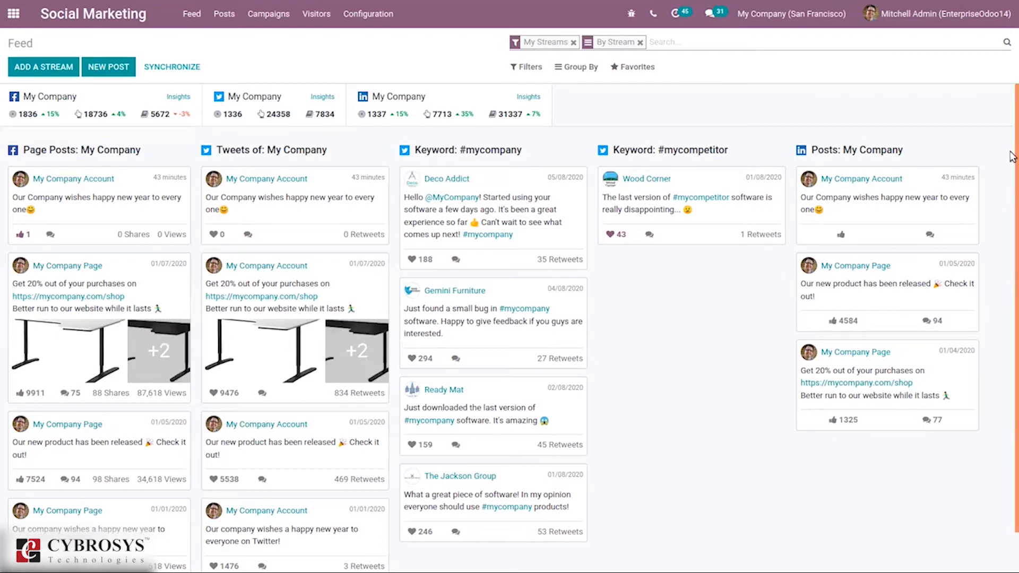
drag(1011, 179, 1011, 111)
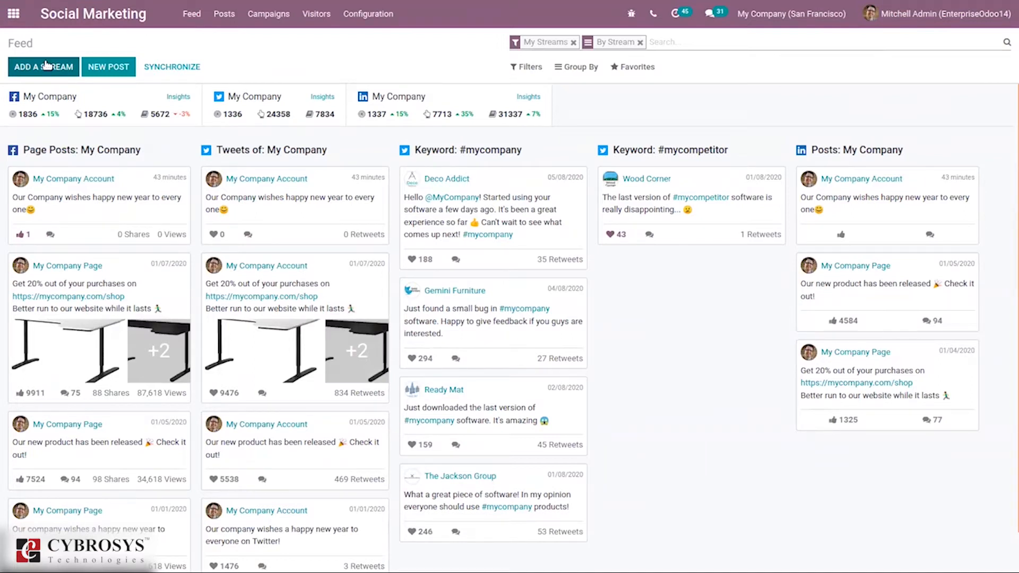
Inspect the Add a Stream options and the Facebook Insights link, returning to the feed.
click(47, 65)
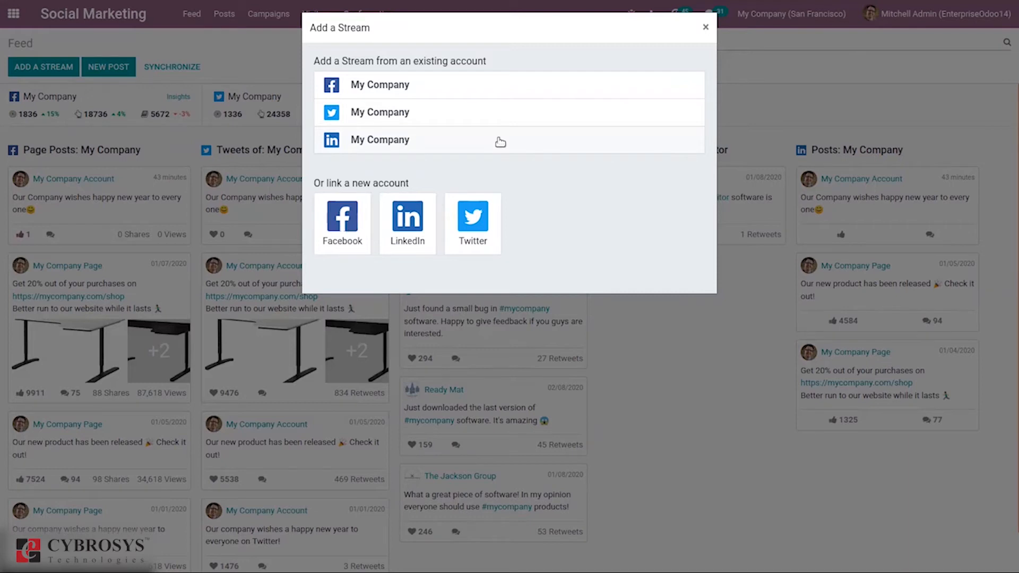
click(708, 28)
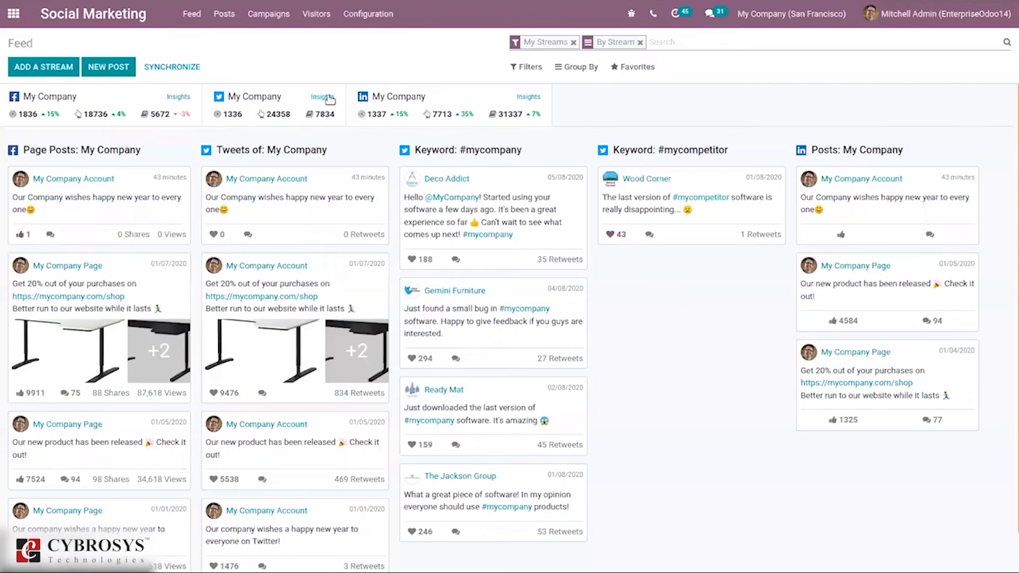
click(176, 98)
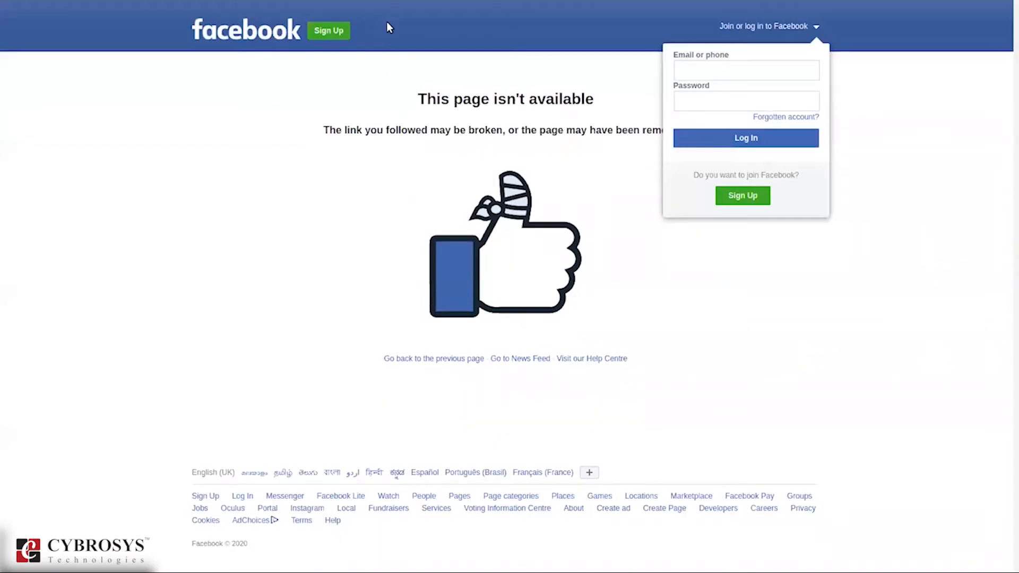
click(388, 7)
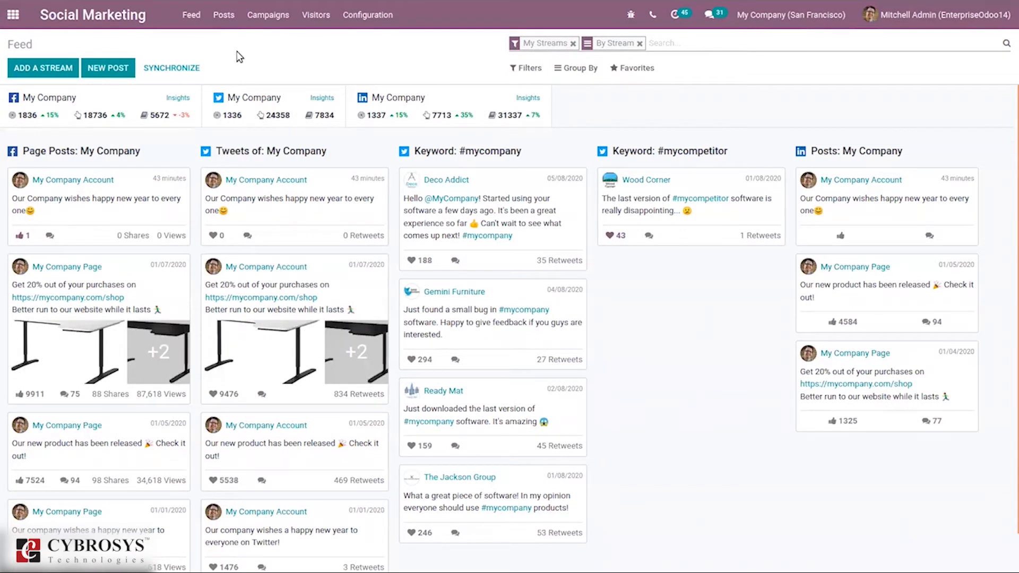
Start a new post on the My Website push channel with the message "Happy Christmas" followed by a smiley emoji.
click(111, 67)
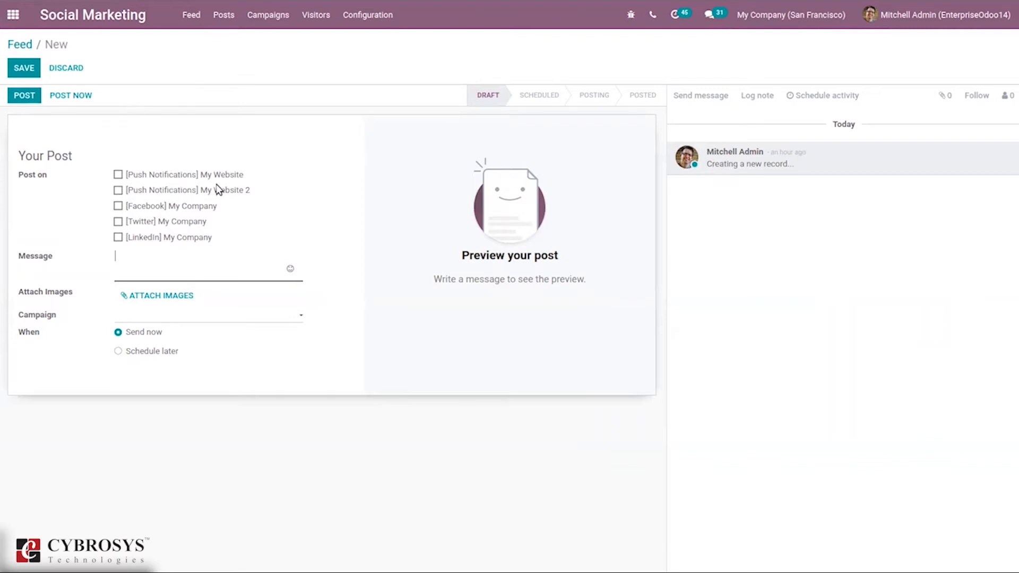
click(118, 175)
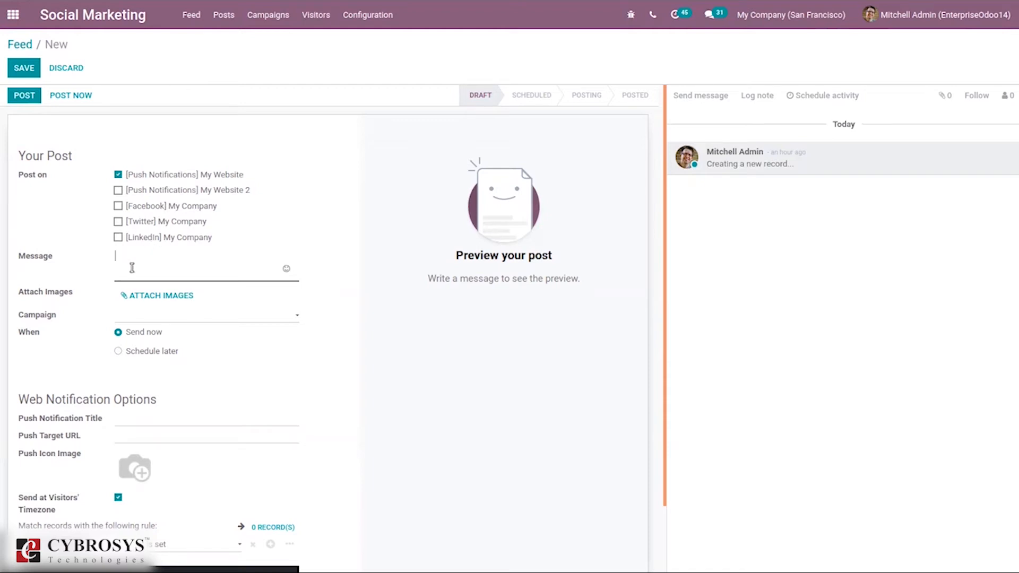
text(app)
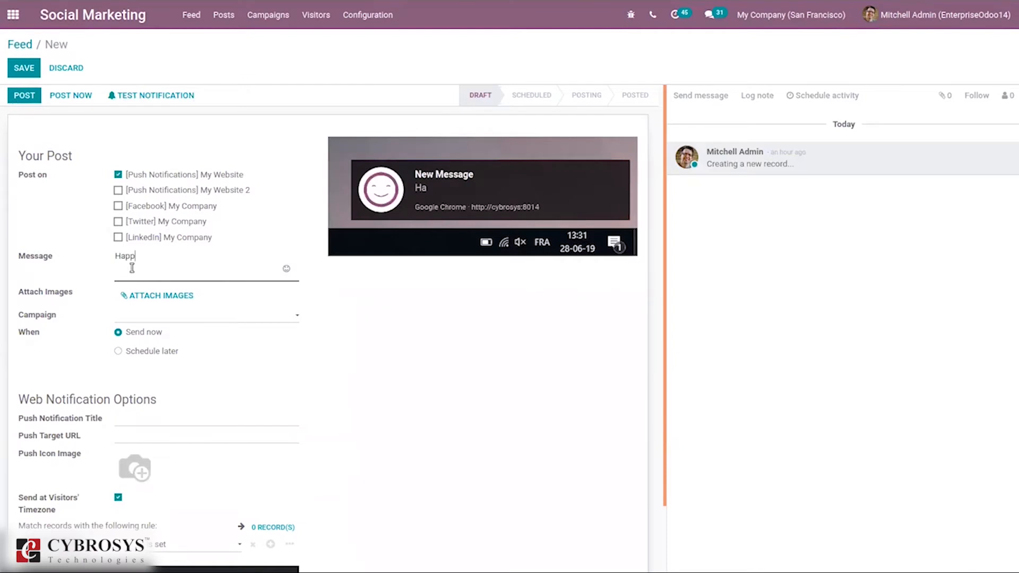
text(y Chritmas)
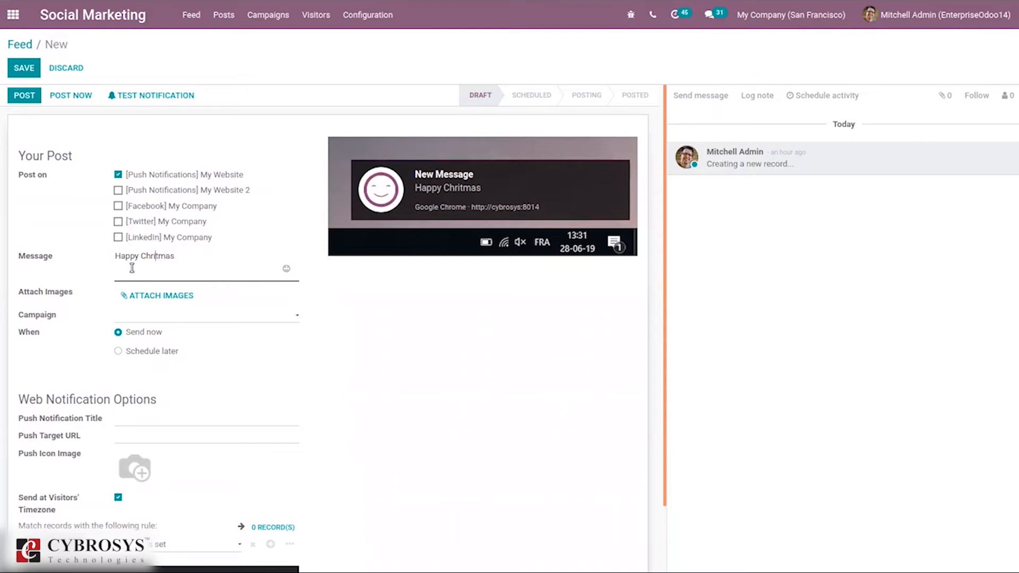
key(Left)
key(Left)
key(Left)
key(Left)
text(s)
click(286, 268)
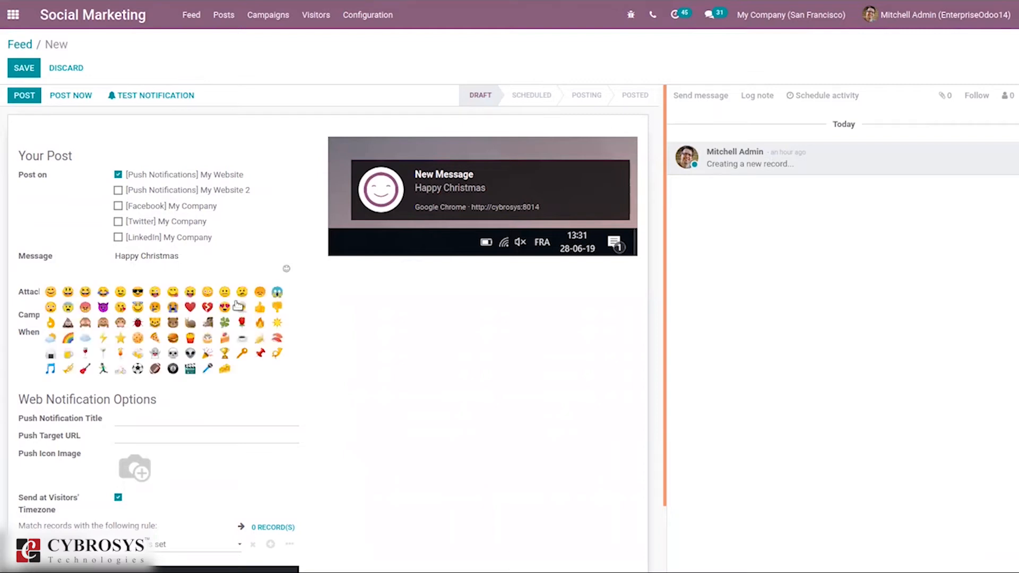
click(51, 291)
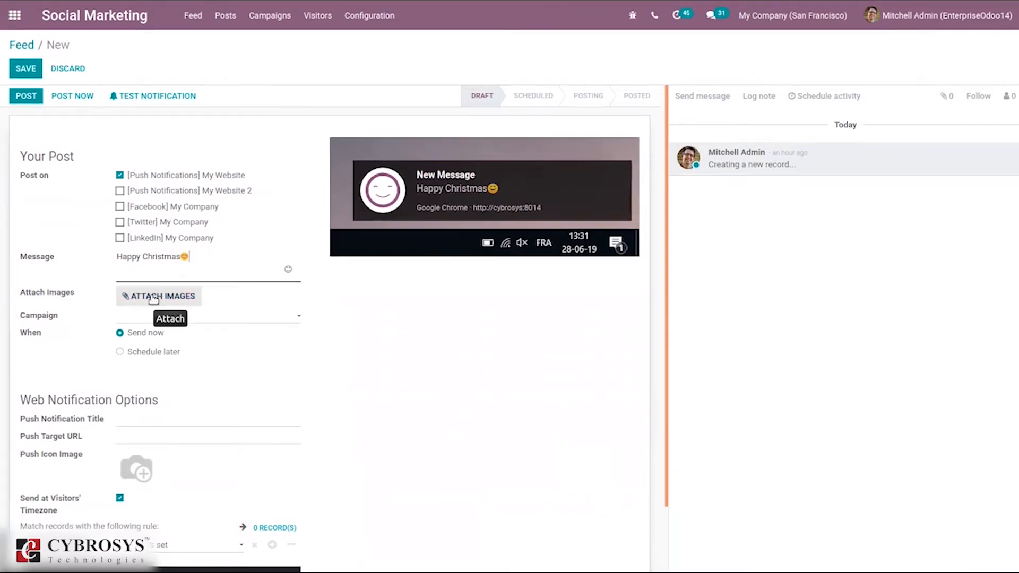
Attach the image christmas_1200.jpg from the Pictures folder to the post.
click(154, 298)
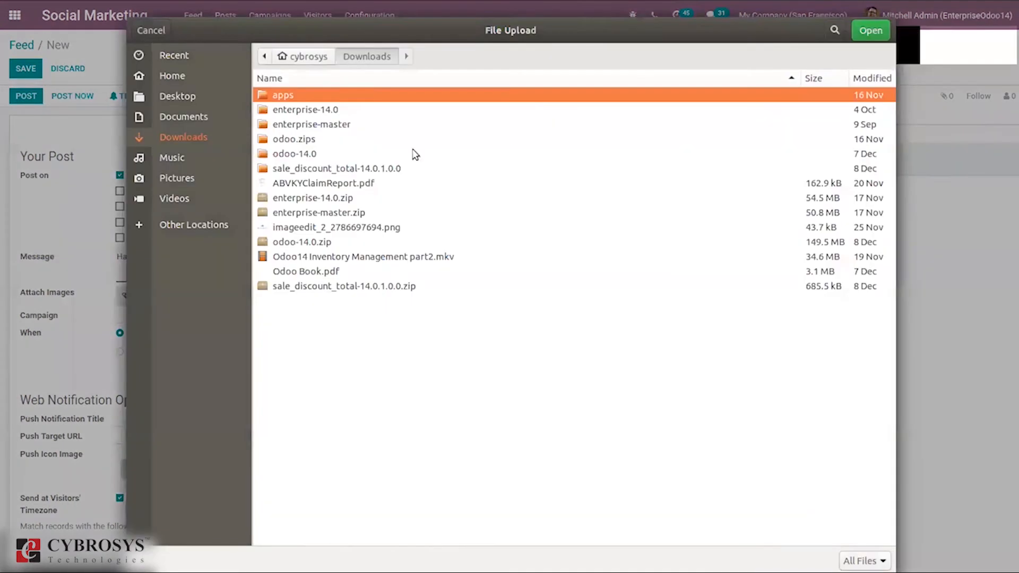
click(221, 175)
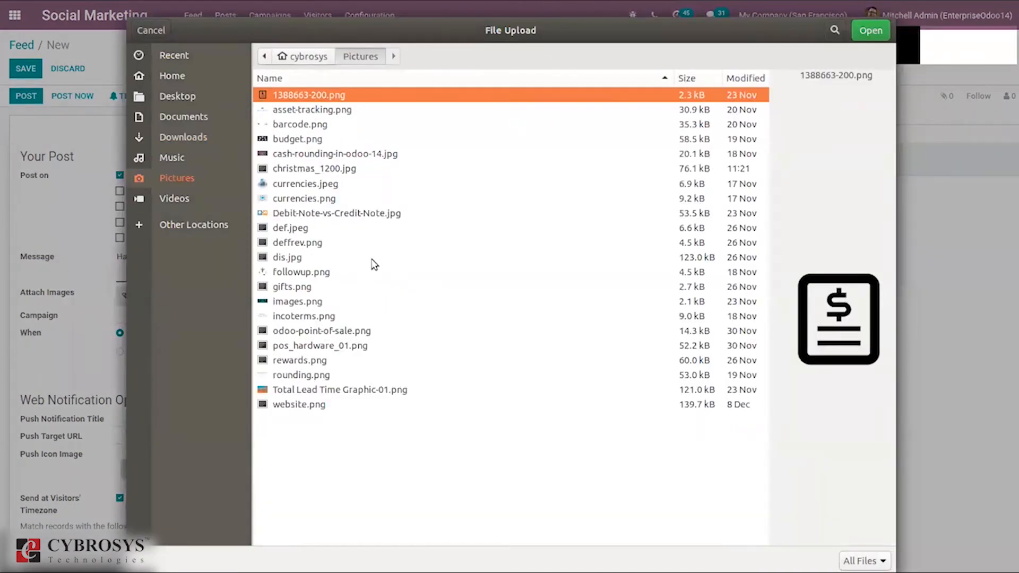
click(329, 168)
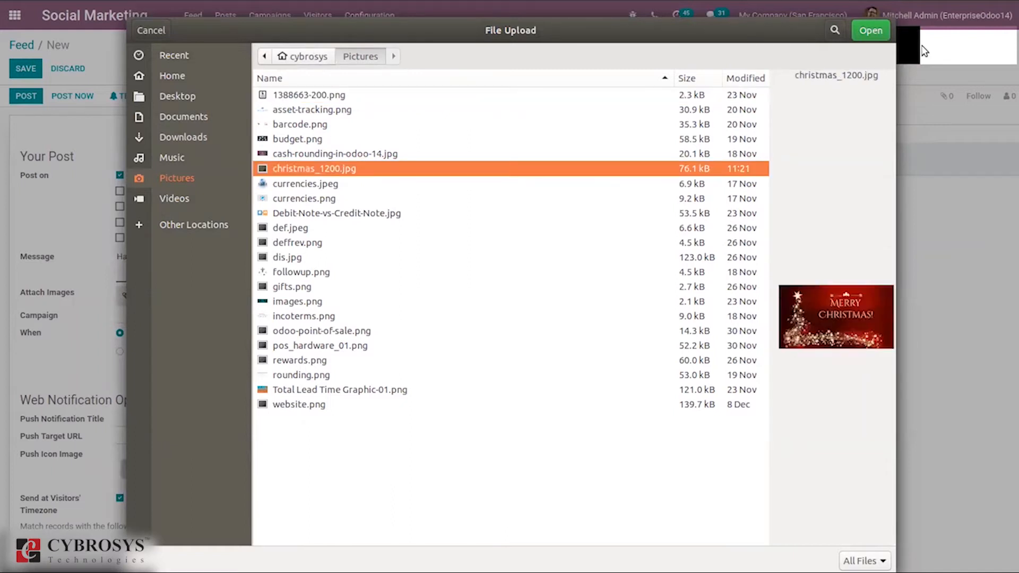
click(865, 29)
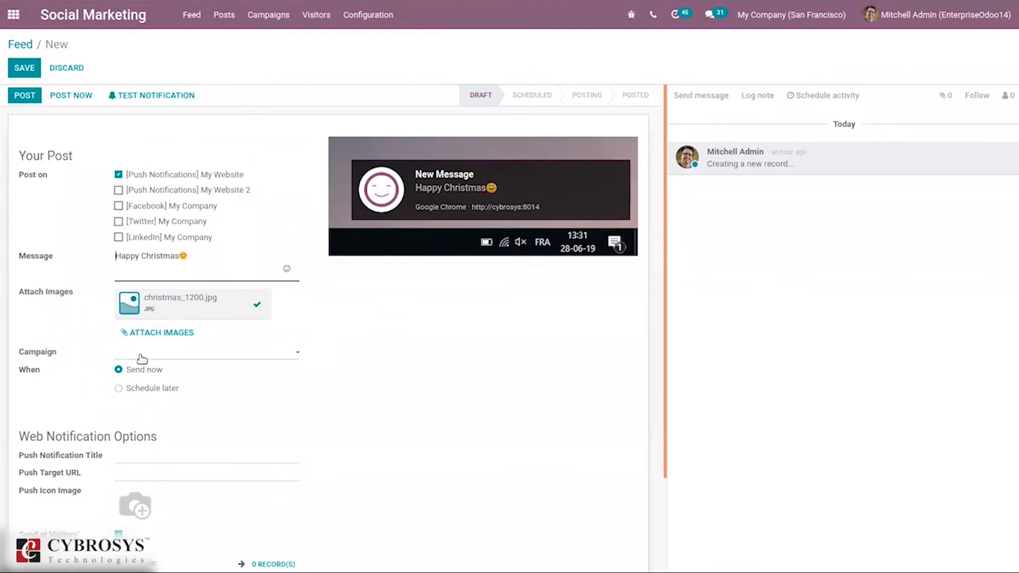
Create a new campaign named XMas and assign it to the post.
click(168, 352)
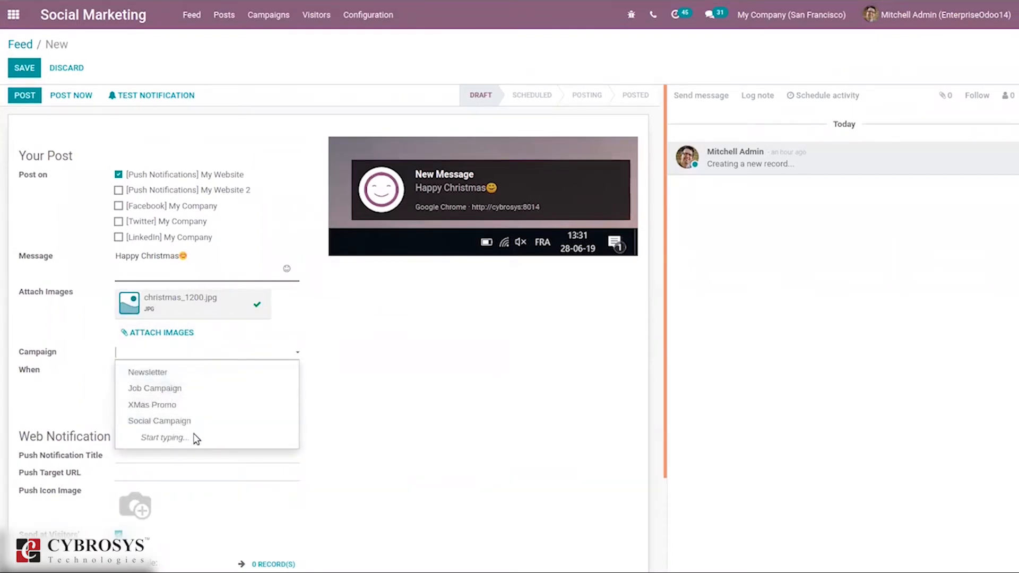
click(158, 406)
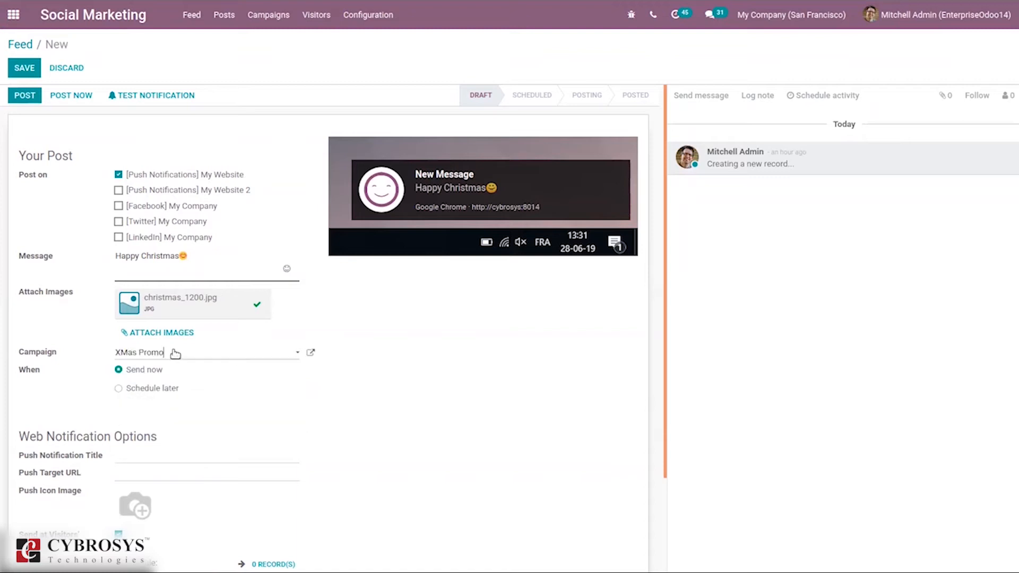
key(BackSpace)
key(BackSpace)
key(BackSpace)
key(BackSpace)
key(BackSpace)
key(BackSpace)
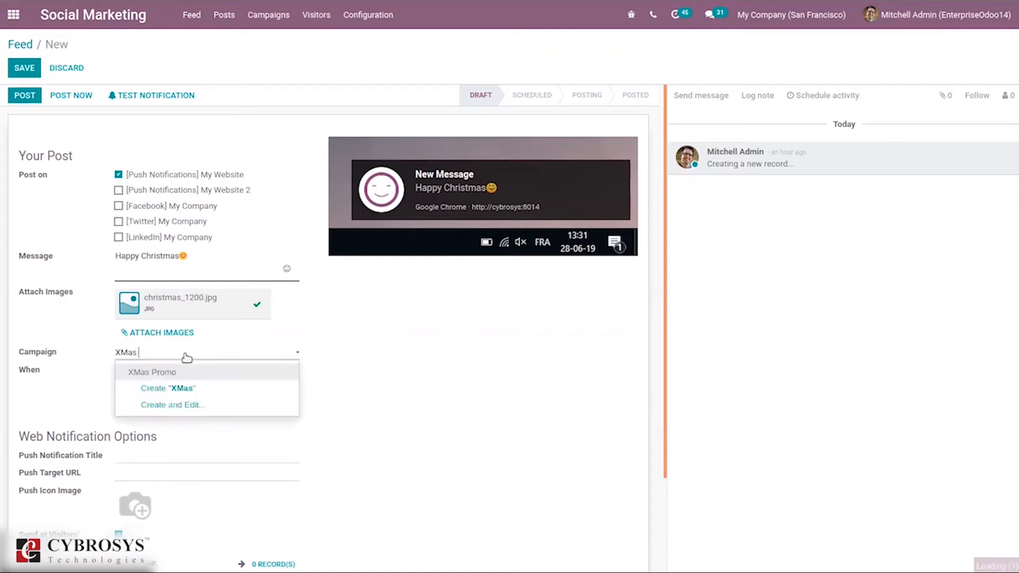
click(146, 388)
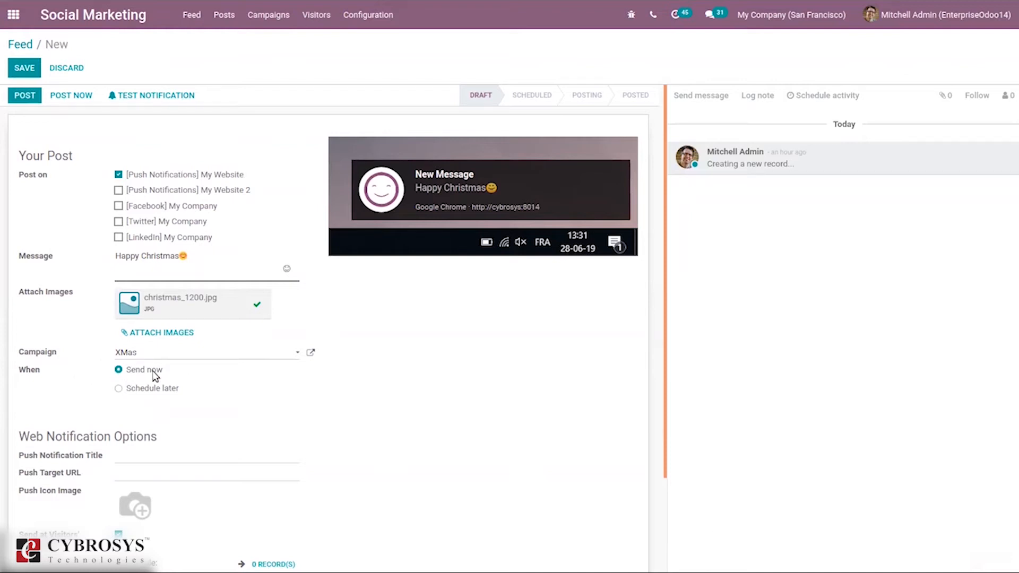
Try scheduling the post for 12/17/2020 before switching back to sending it now.
click(139, 390)
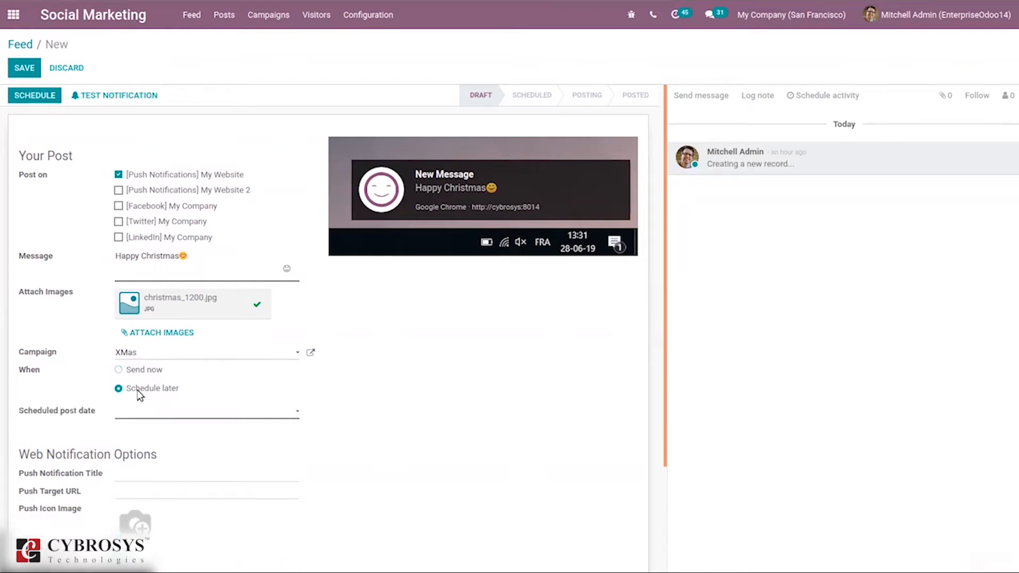
click(118, 416)
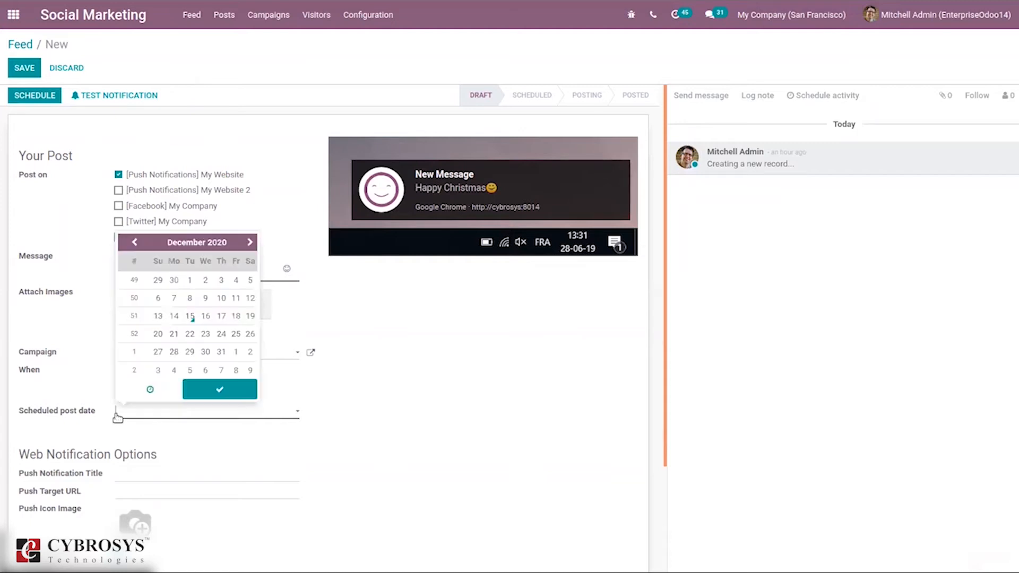
click(217, 316)
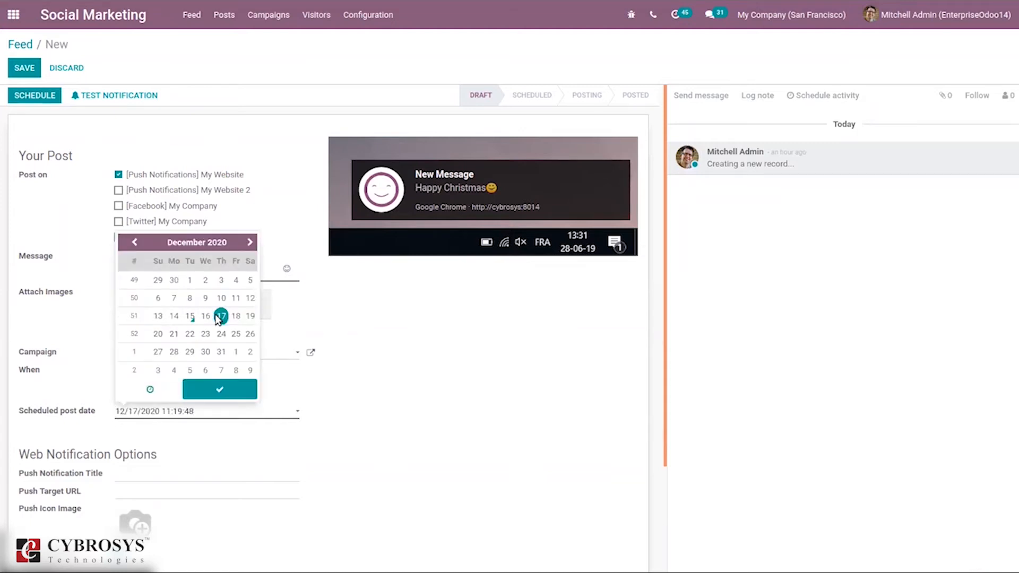
click(218, 389)
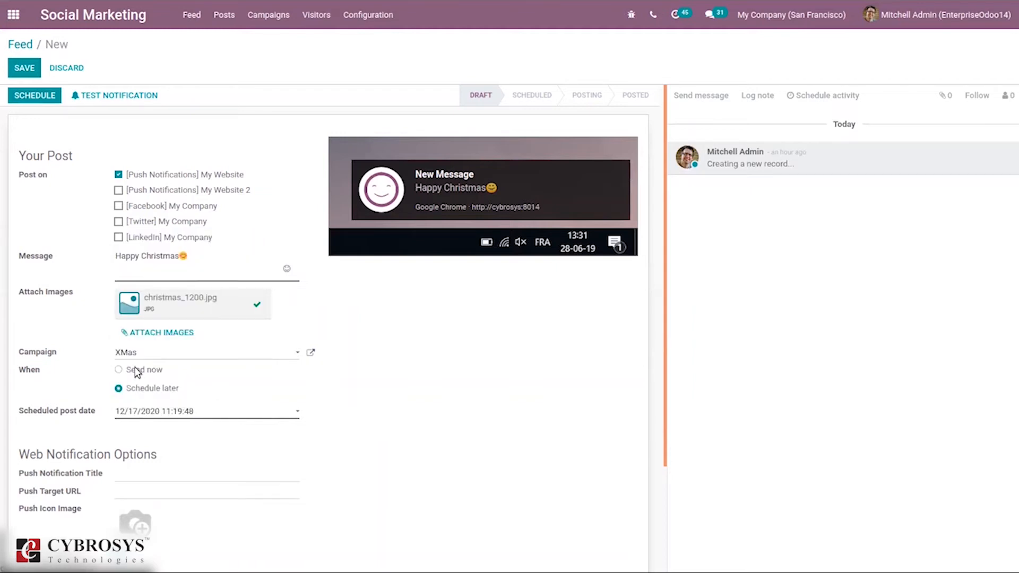
click(139, 372)
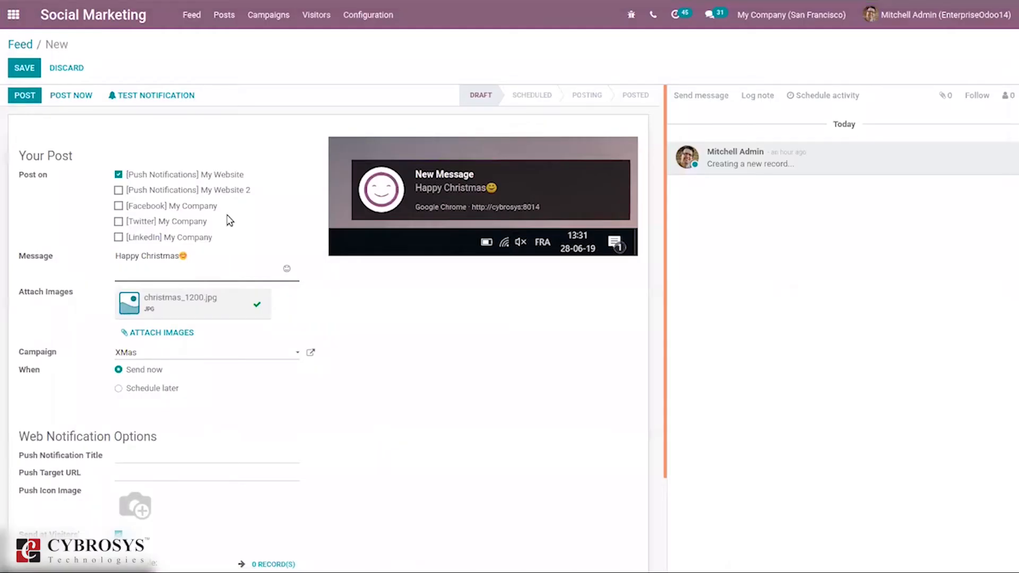
Add the My Website 2, Facebook, Twitter and LinkedIn accounts as targets of the post.
click(118, 191)
click(119, 207)
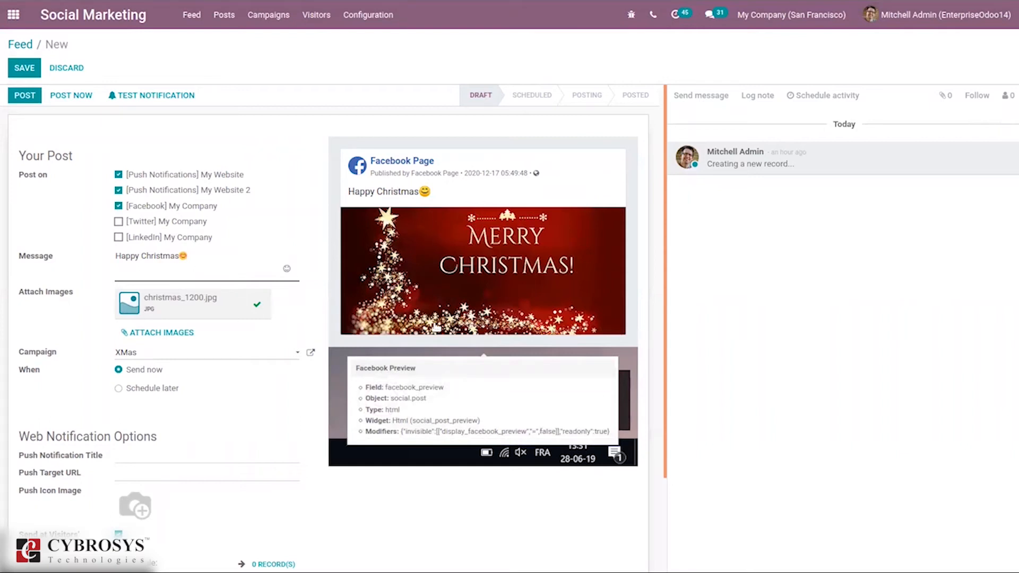
click(119, 222)
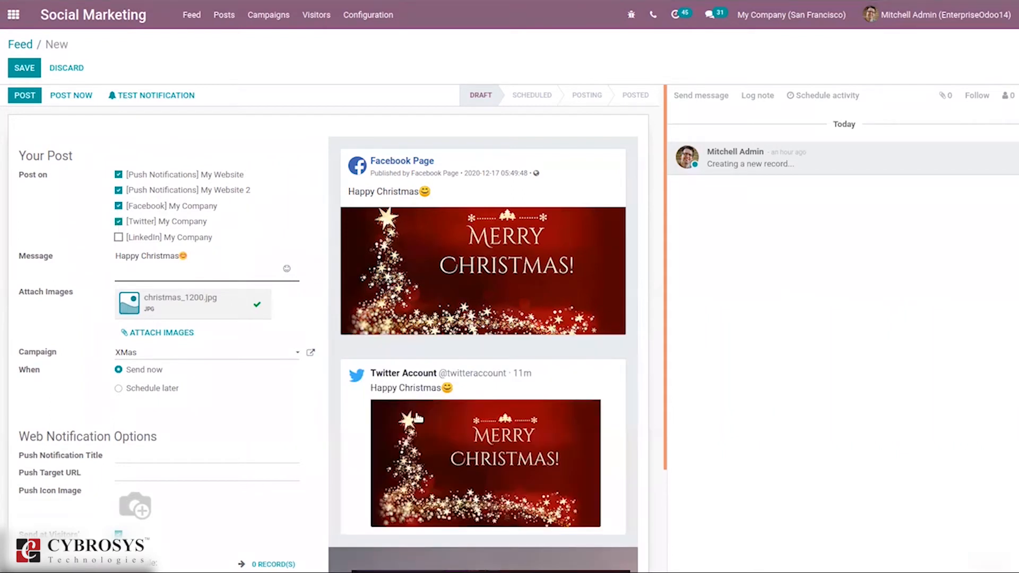
click(118, 237)
Review the post previews for each channel and the web notification options.
drag(664, 159, 627, 364)
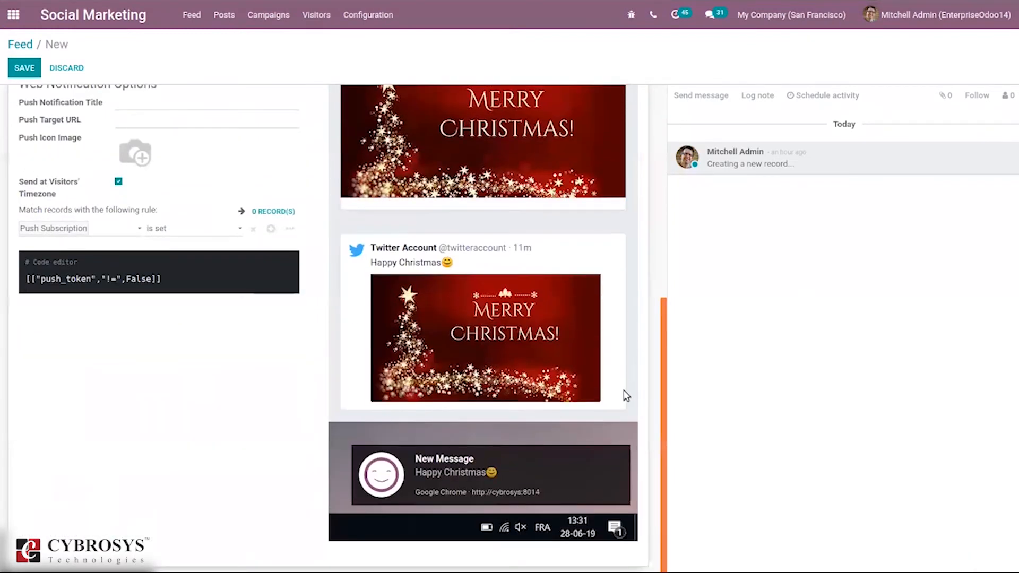
scroll(616, 212, up, 5)
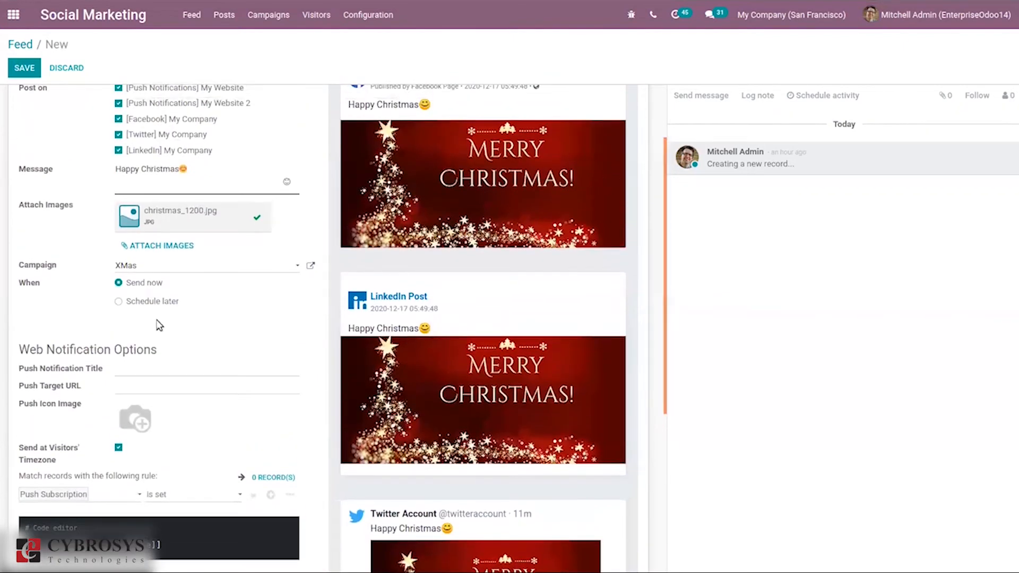
mouse_move(183, 418)
mouse_move(90, 375)
drag(667, 277, 645, 425)
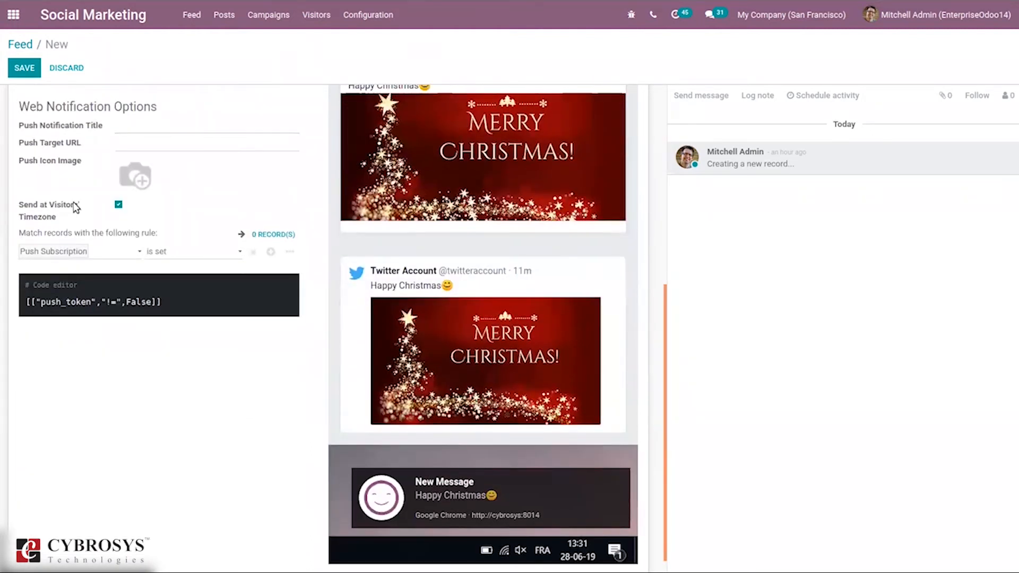
mouse_move(67, 212)
mouse_move(85, 233)
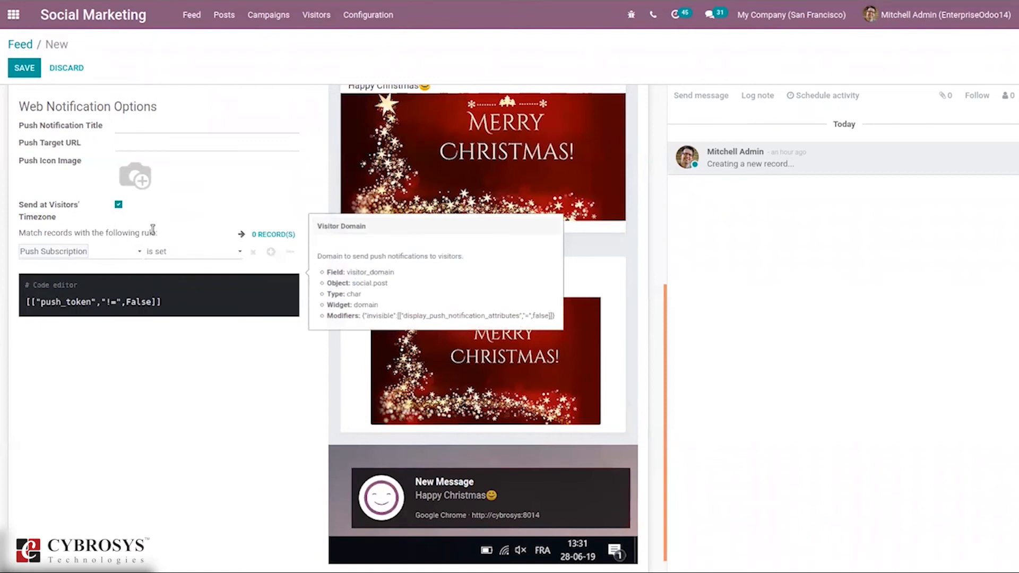
mouse_move(107, 253)
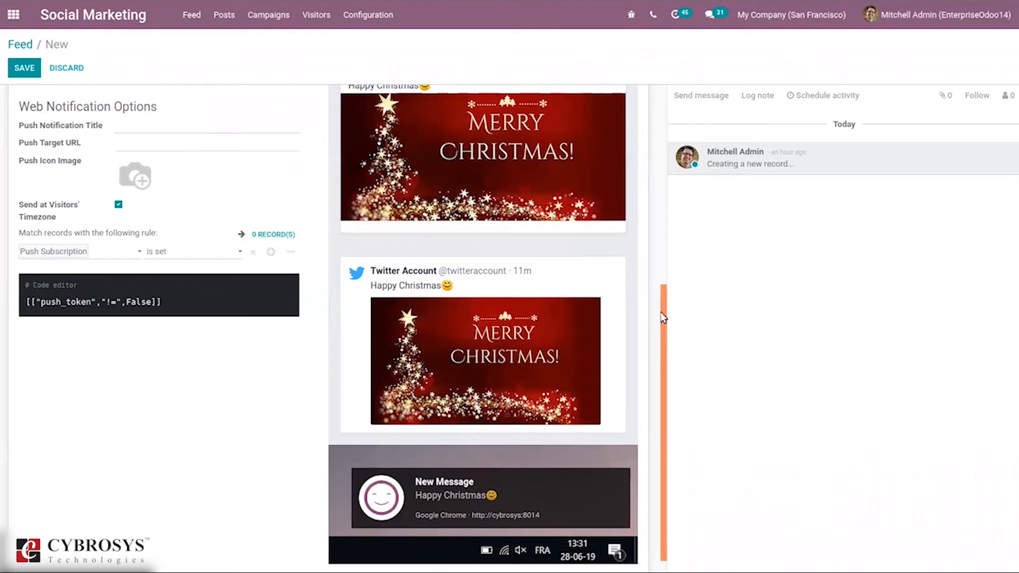
drag(665, 317, 662, 74)
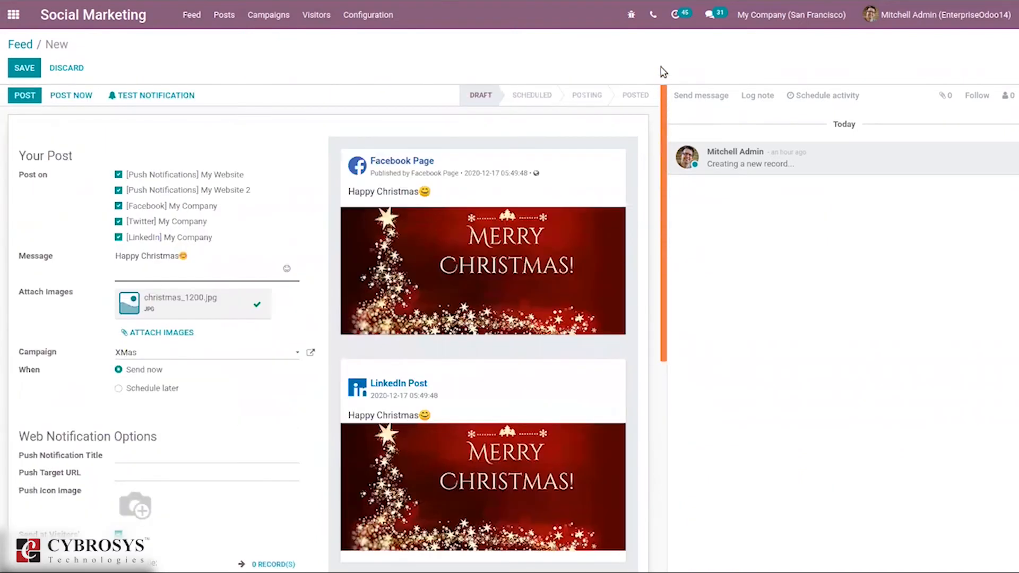
Save the post and publish it.
click(17, 71)
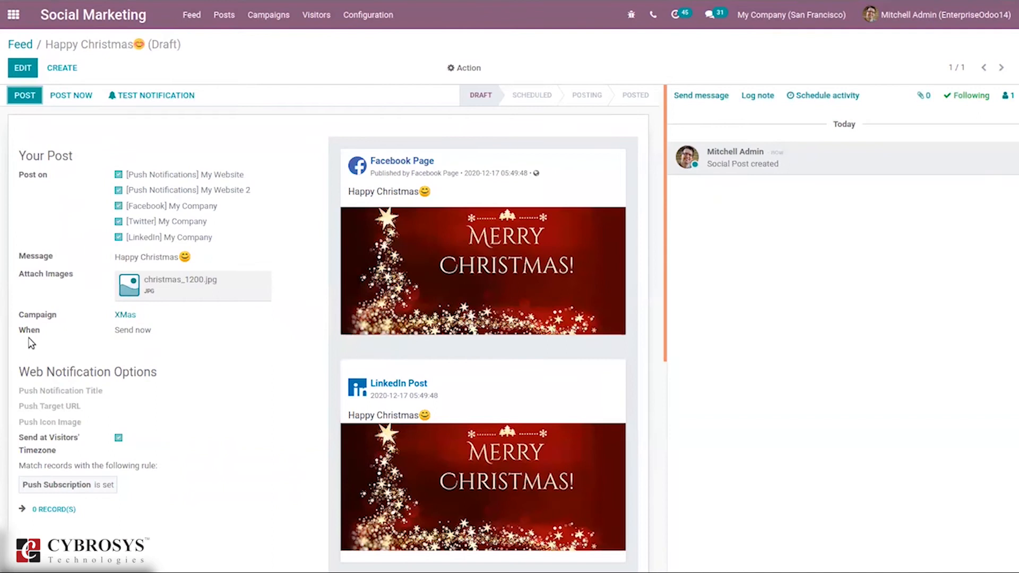
click(27, 94)
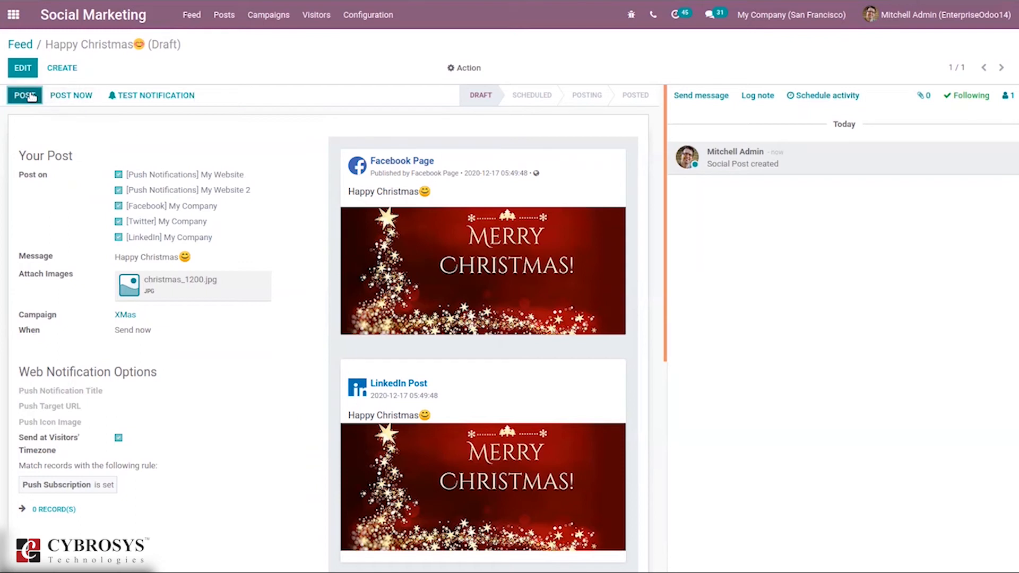
click(30, 96)
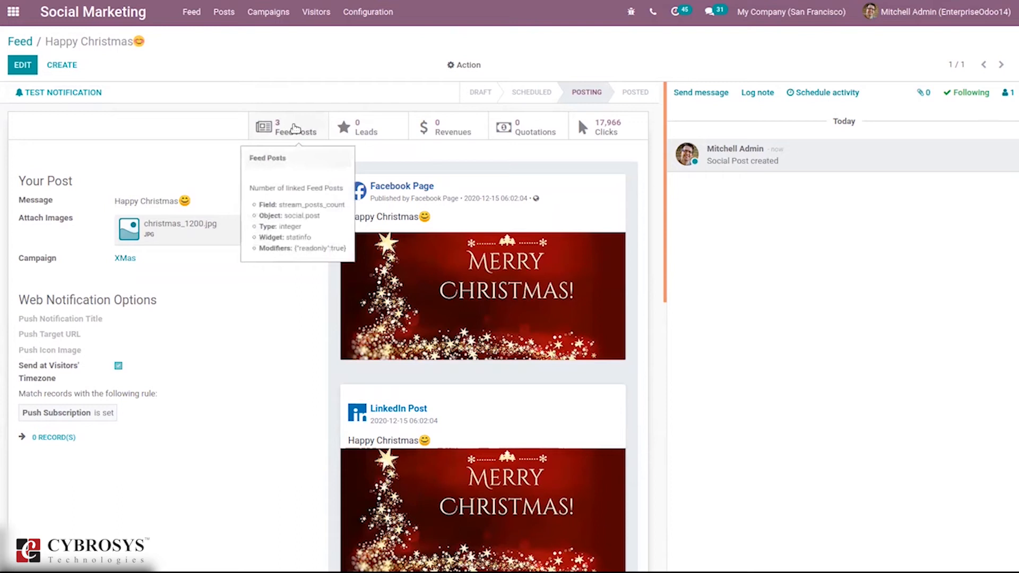
View the post's linked feed posts, then return to the post and the main feed.
click(294, 129)
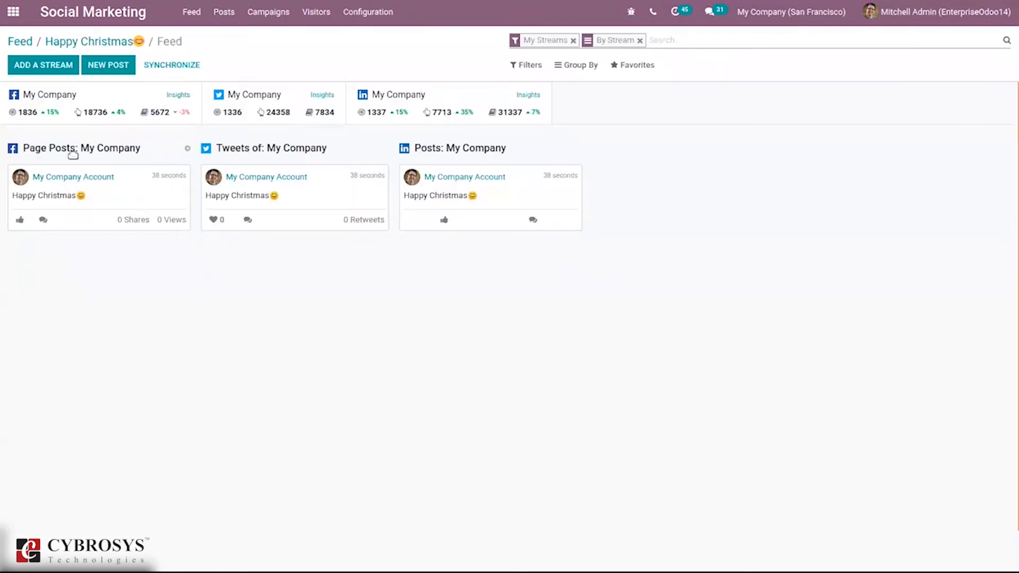
click(90, 42)
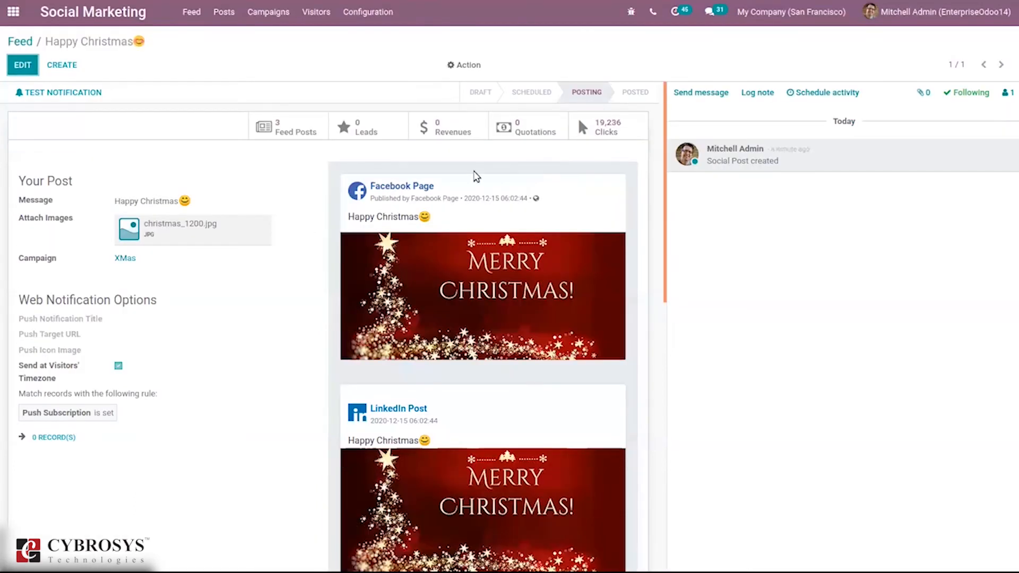
click(16, 41)
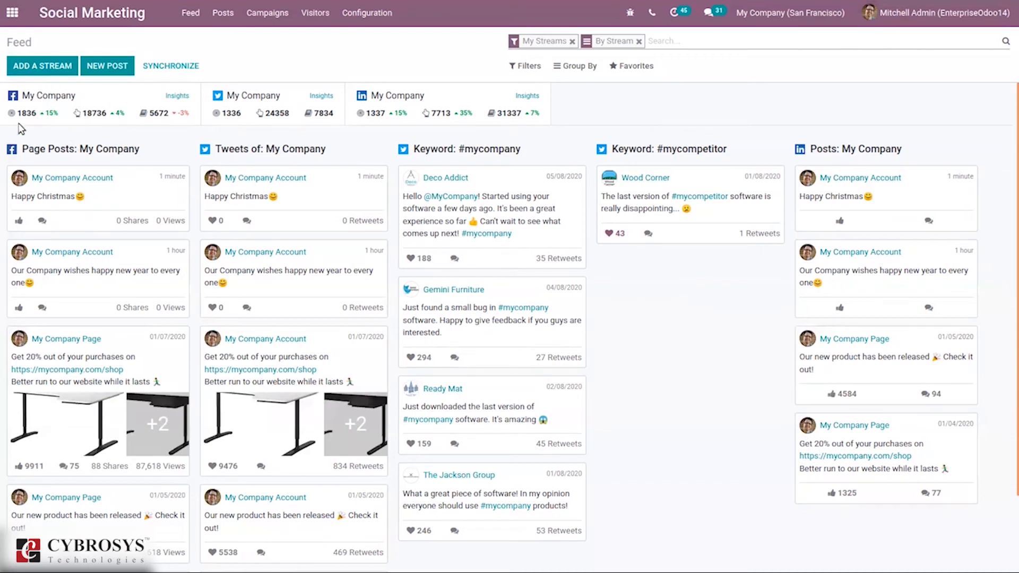
Open the overview of all social posts.
mouse_move(33, 112)
mouse_move(95, 107)
mouse_move(165, 113)
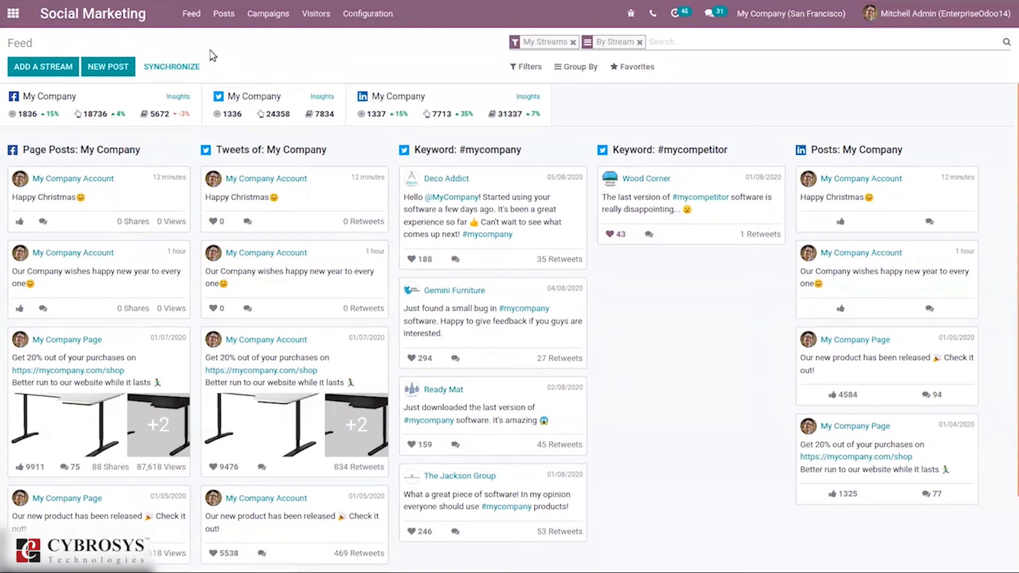
click(216, 19)
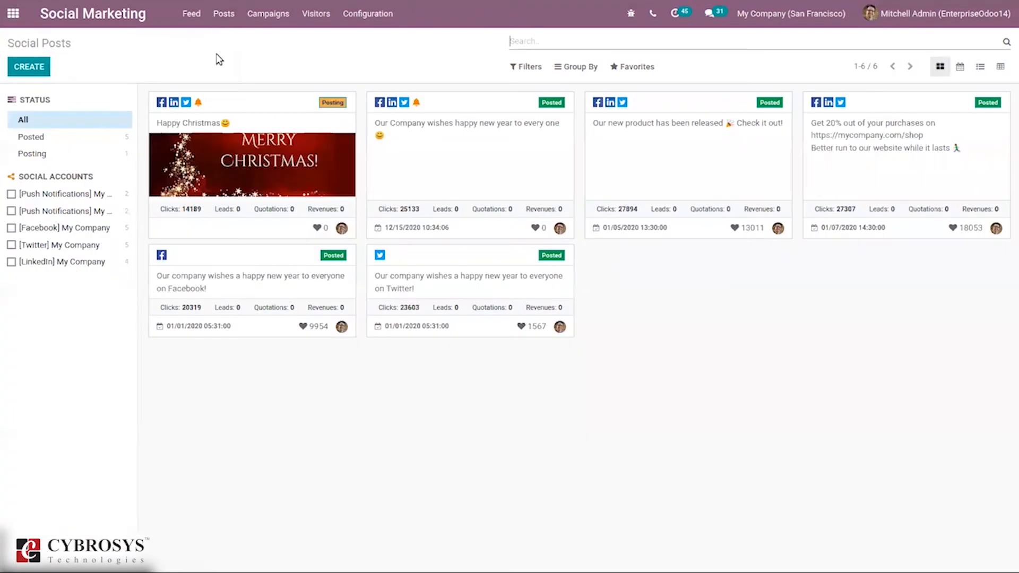
Filter the social posts by Posted status, then by Posting status, then show all posts again.
click(43, 138)
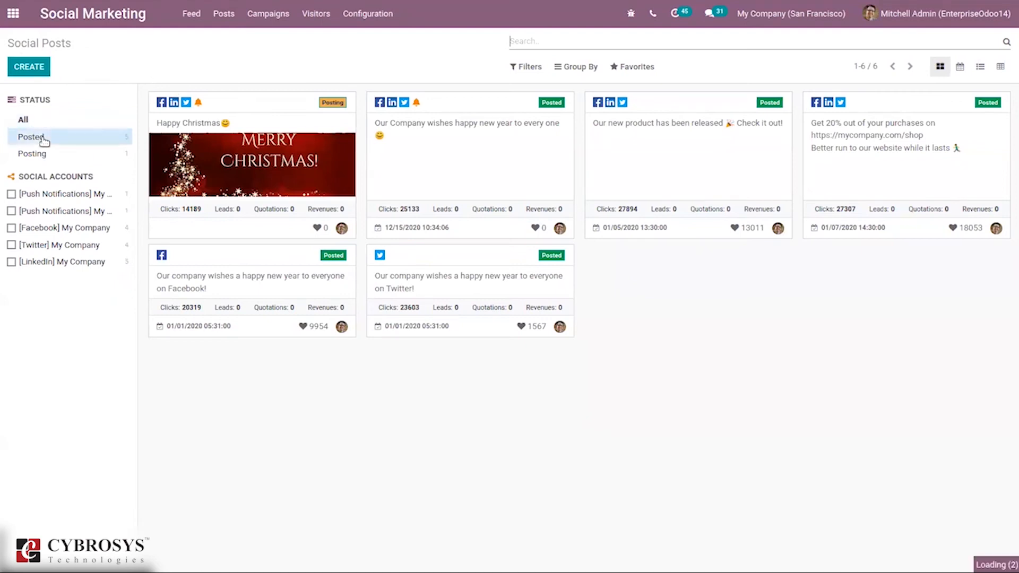
click(45, 154)
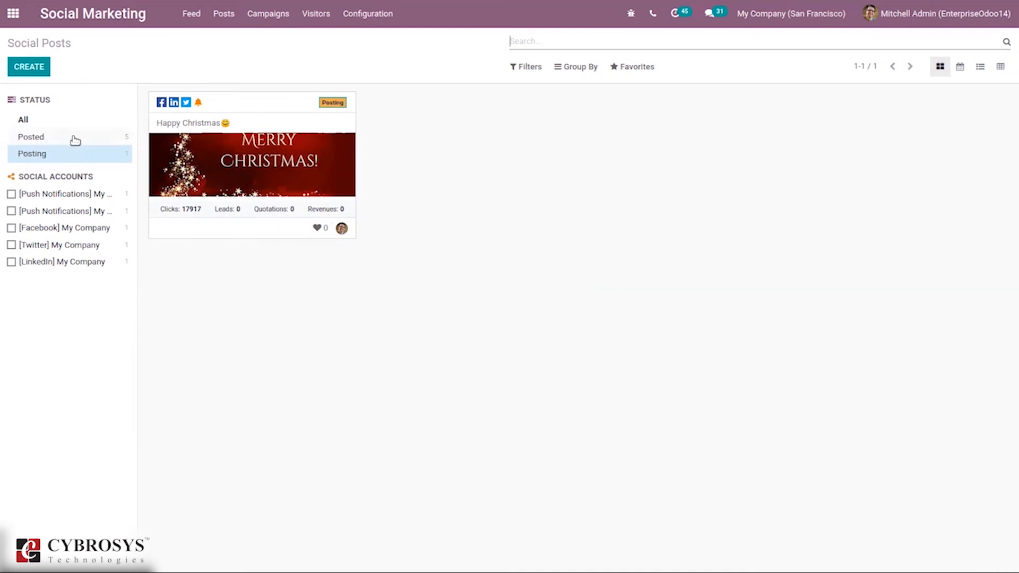
click(46, 120)
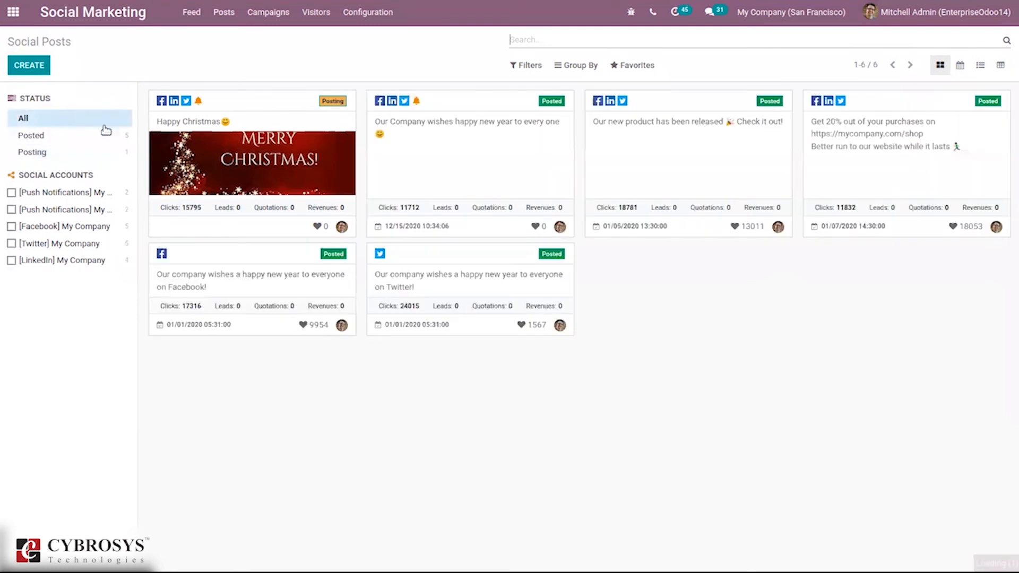
Filter the posts by both push notification accounts plus the Facebook and Twitter accounts.
click(49, 195)
click(40, 211)
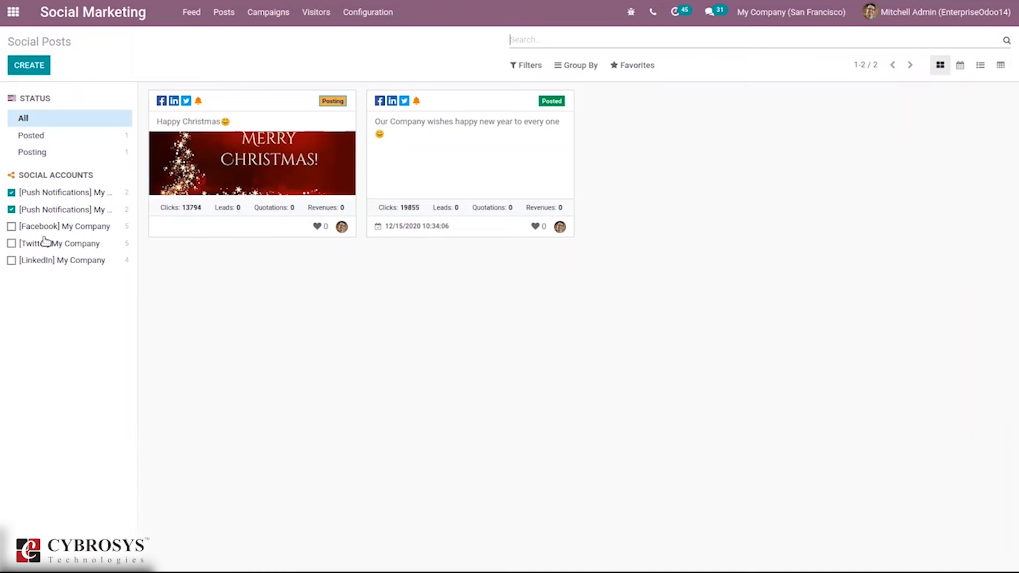
click(45, 228)
click(74, 244)
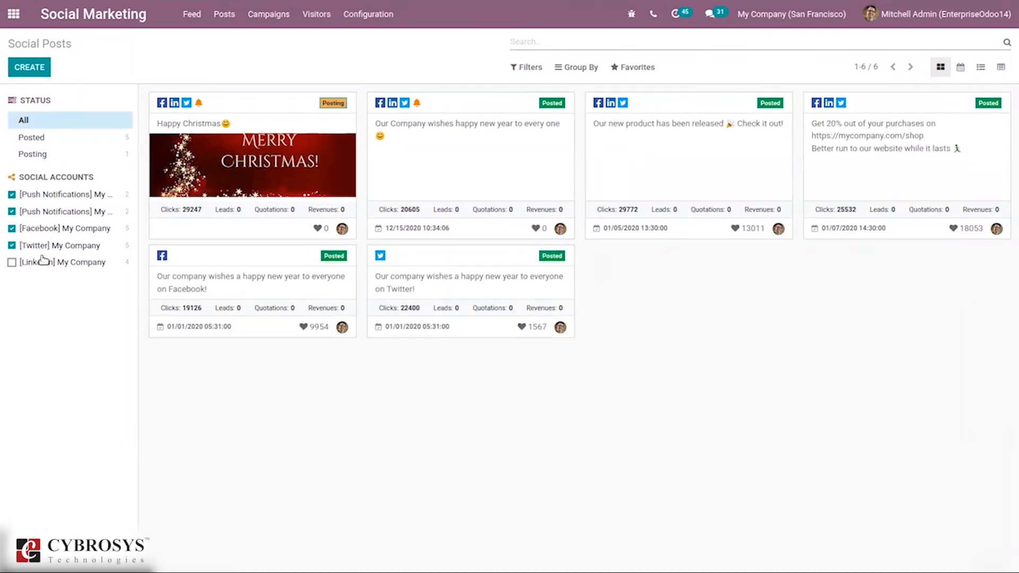
Open the campaigns board and move the Newsletter campaign from Schedule to the Design stage.
click(260, 14)
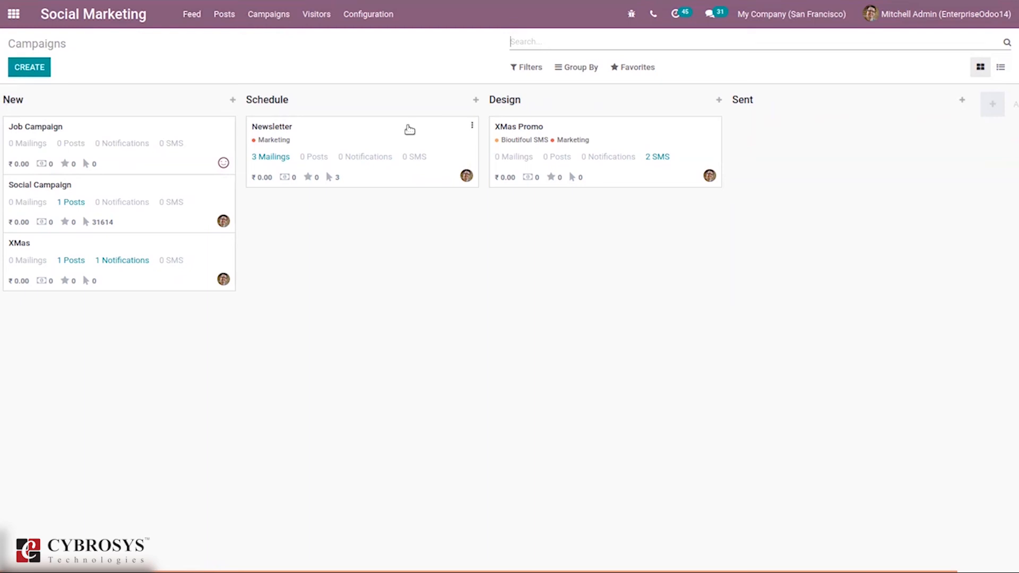
drag(393, 139, 602, 211)
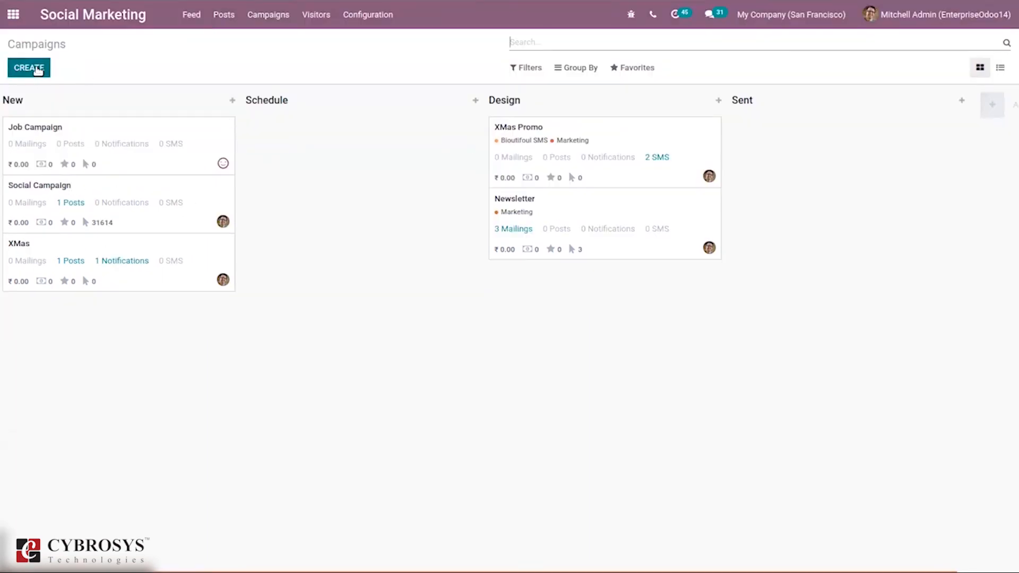
Start a quick new campaign and discard it, then move the Newsletter campaign to the Sent stage.
click(38, 71)
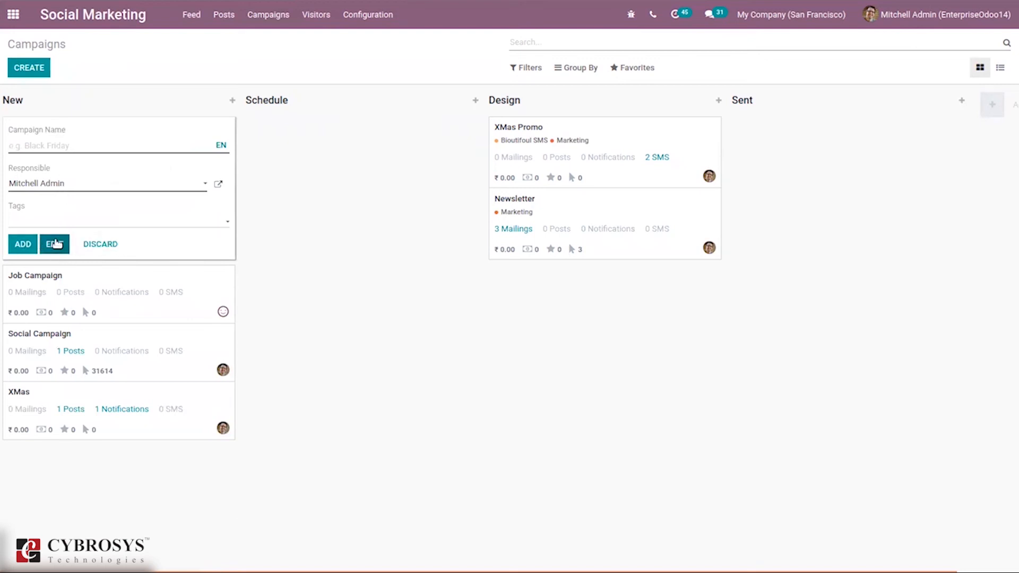
click(345, 233)
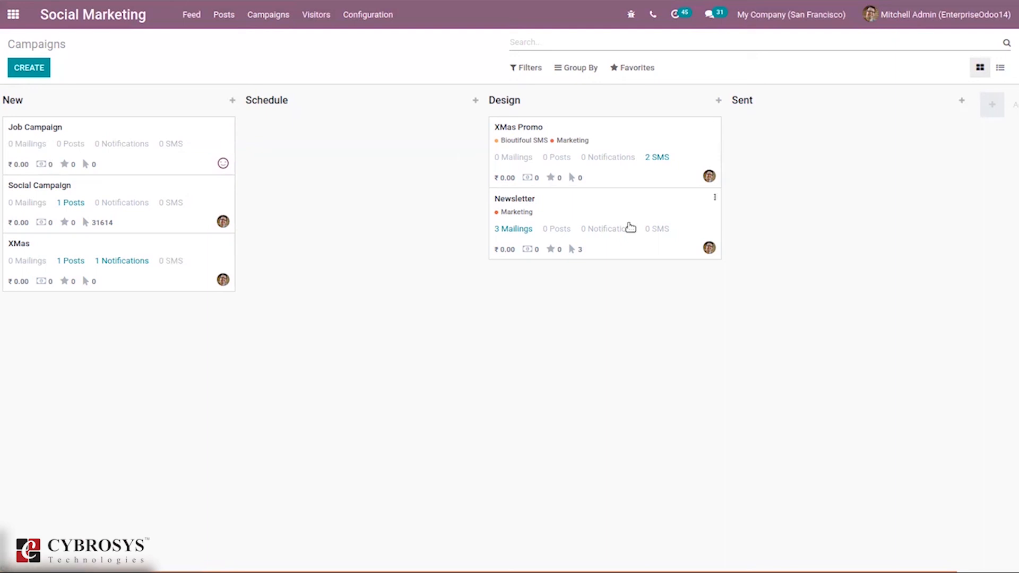
drag(667, 220, 847, 138)
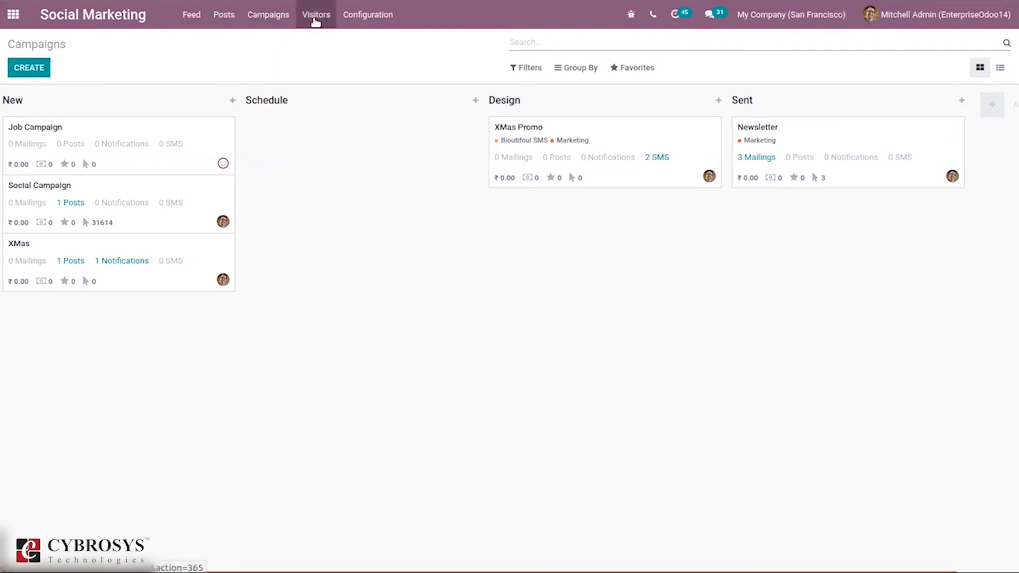
Open the website visitors list.
click(315, 17)
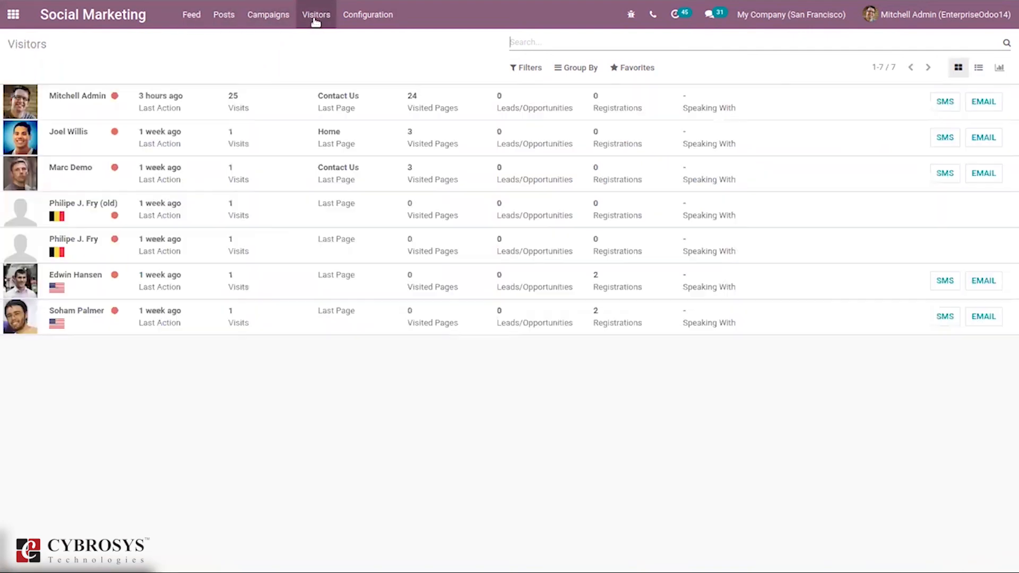